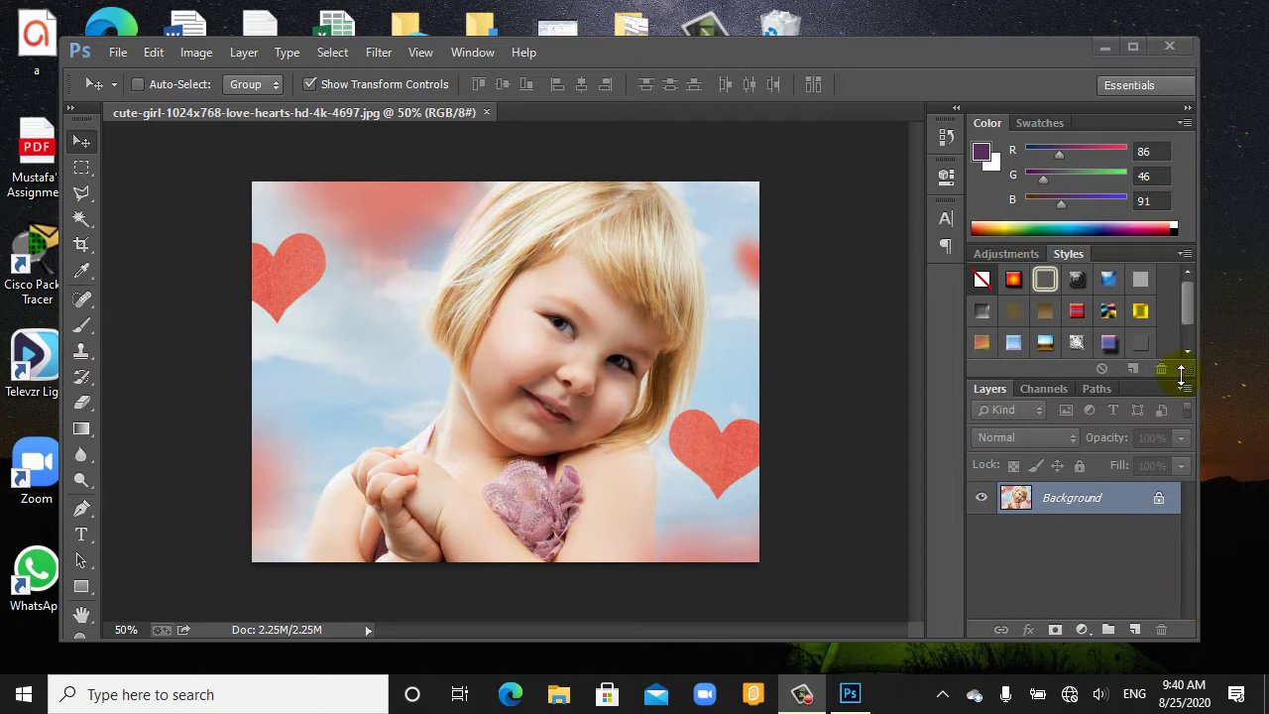
Zoom the photo in to 100% and pan across it to examine the girl's hair and face
click(629, 238)
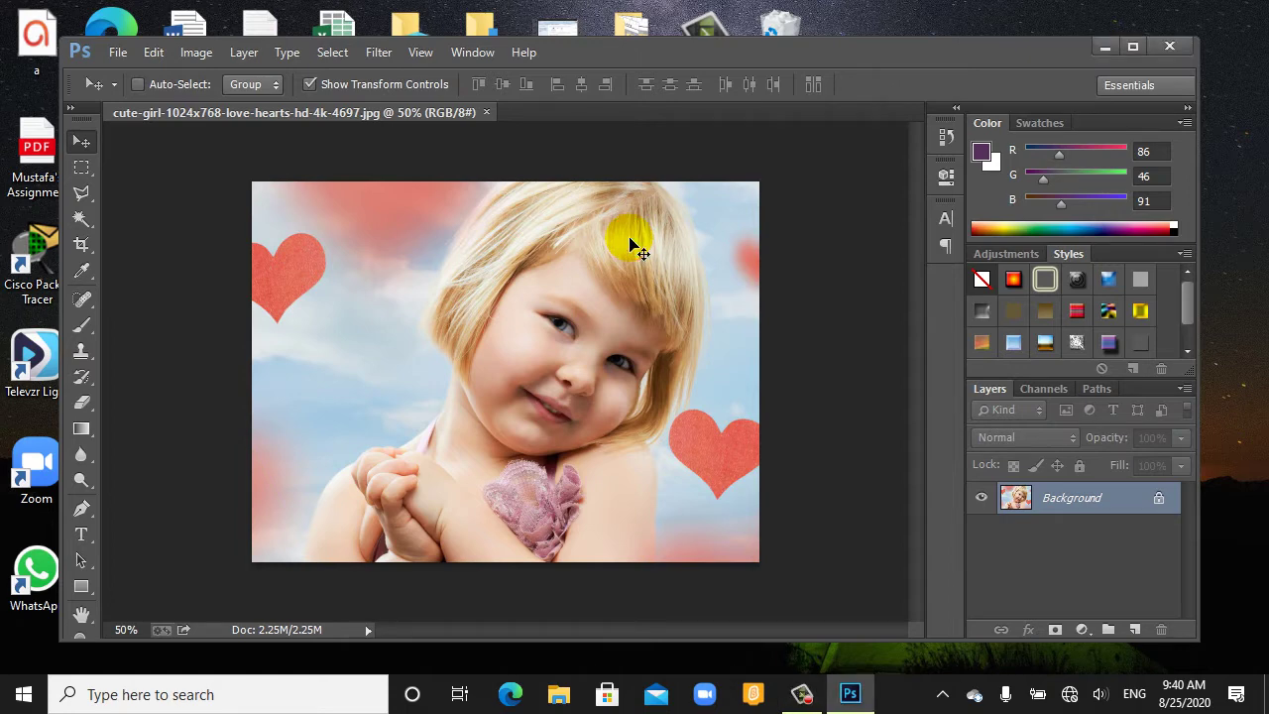
key(ctrl+plus)
key(ctrl+plus)
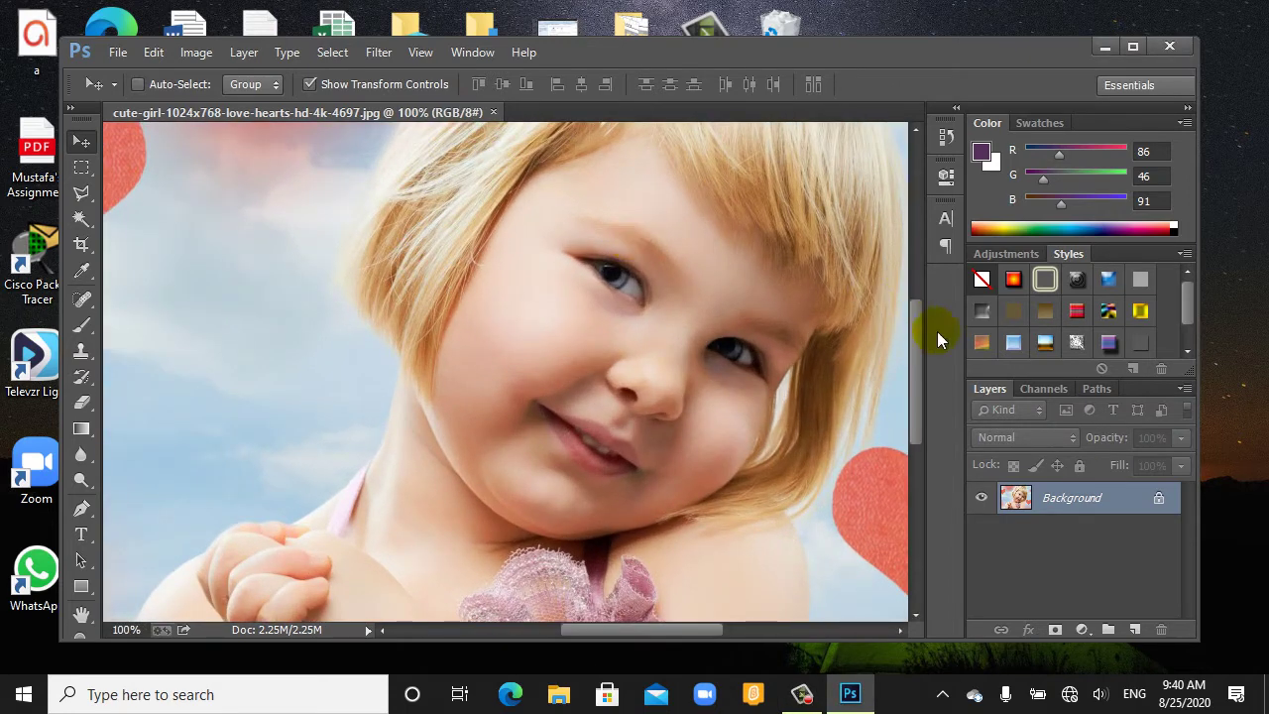
drag(916, 340, 914, 310)
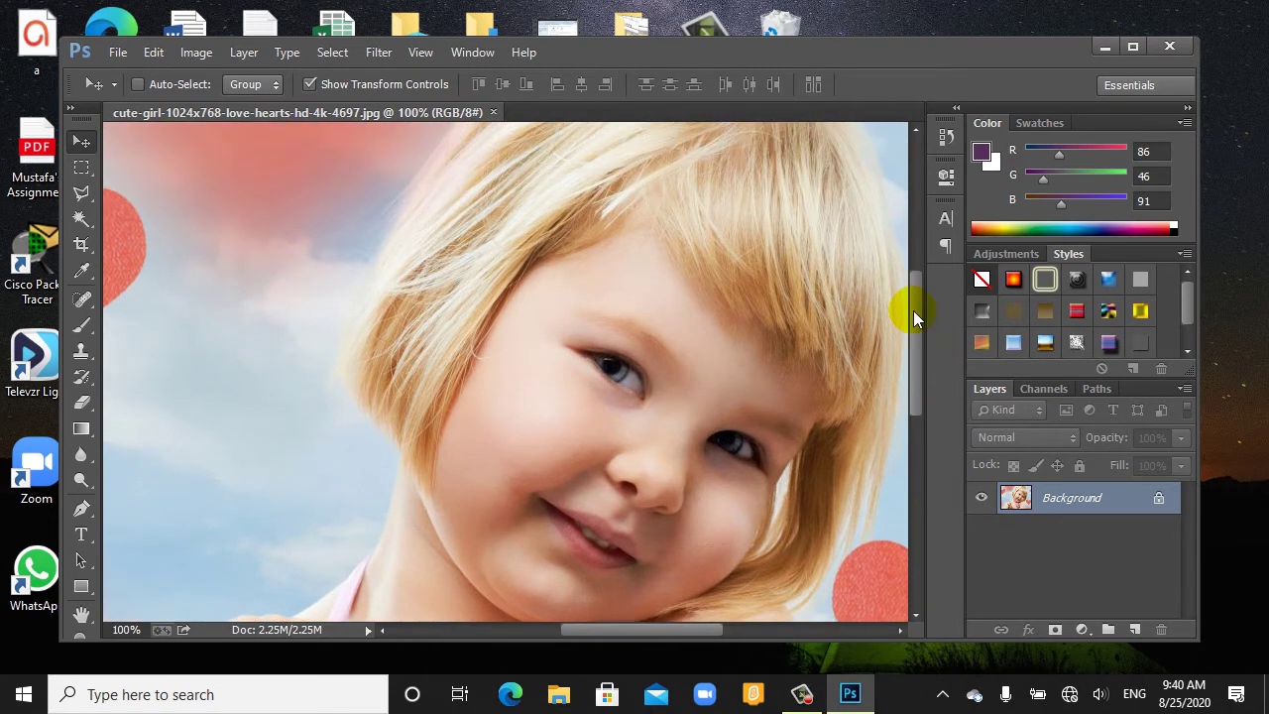
drag(832, 269, 760, 326)
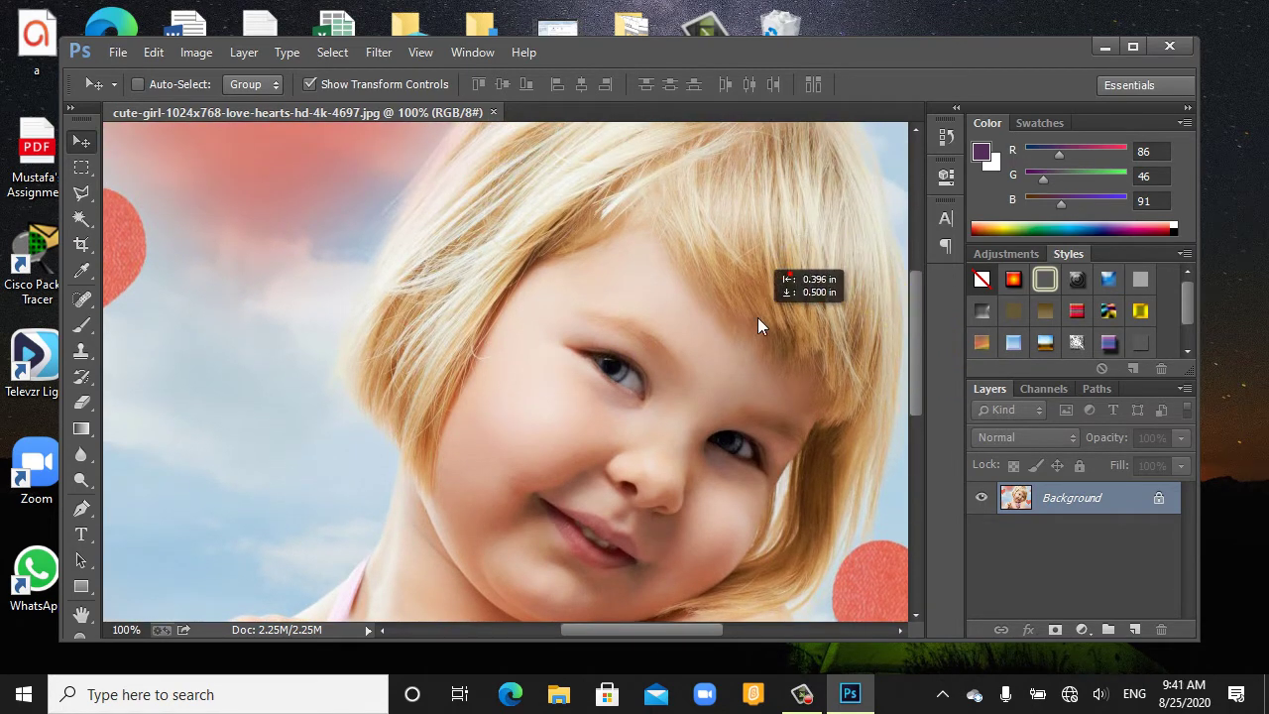
click(607, 290)
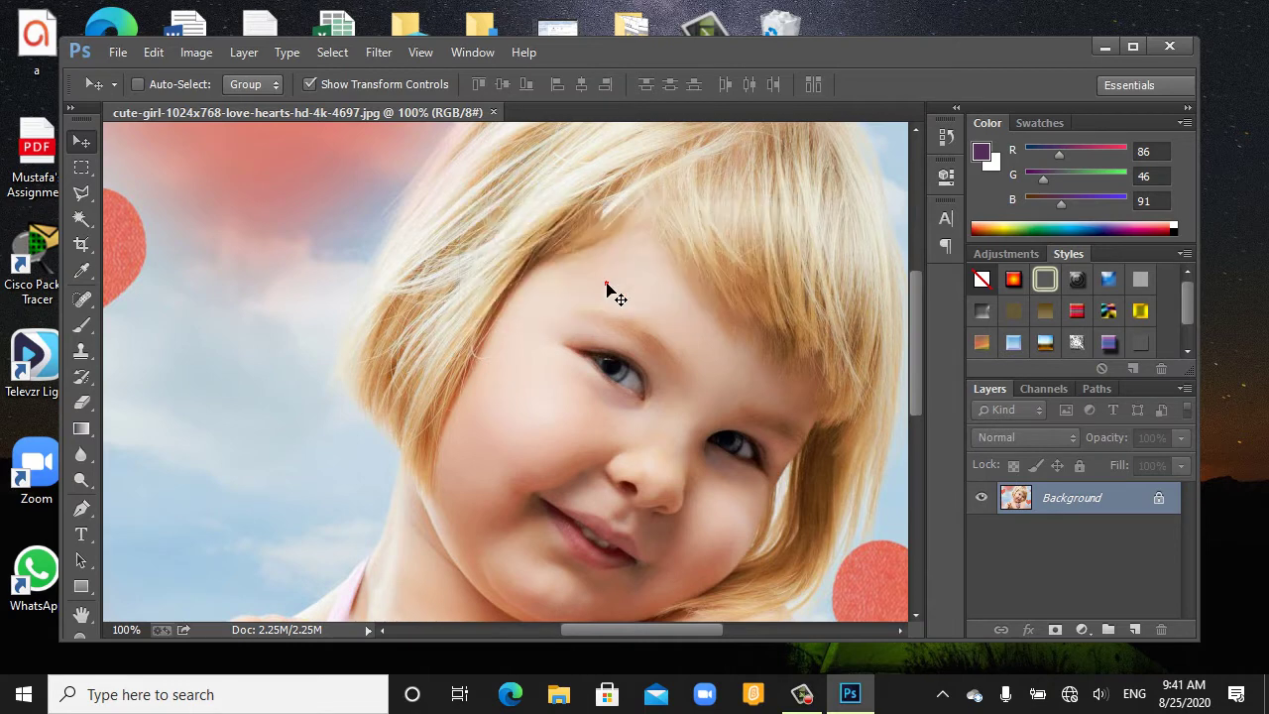
key(h)
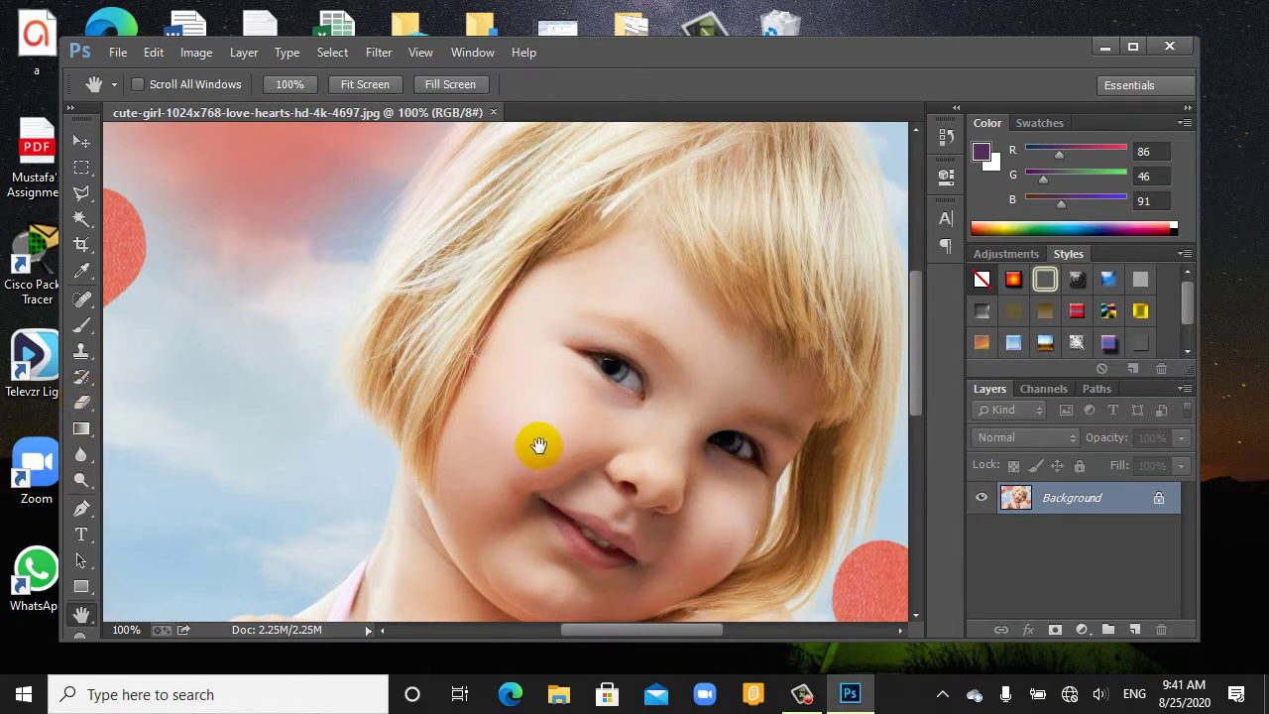
drag(614, 318, 521, 400)
mouse_move(543, 312)
mouse_down()
mouse_move(539, 268)
mouse_move(520, 285)
mouse_move(526, 319)
mouse_up()
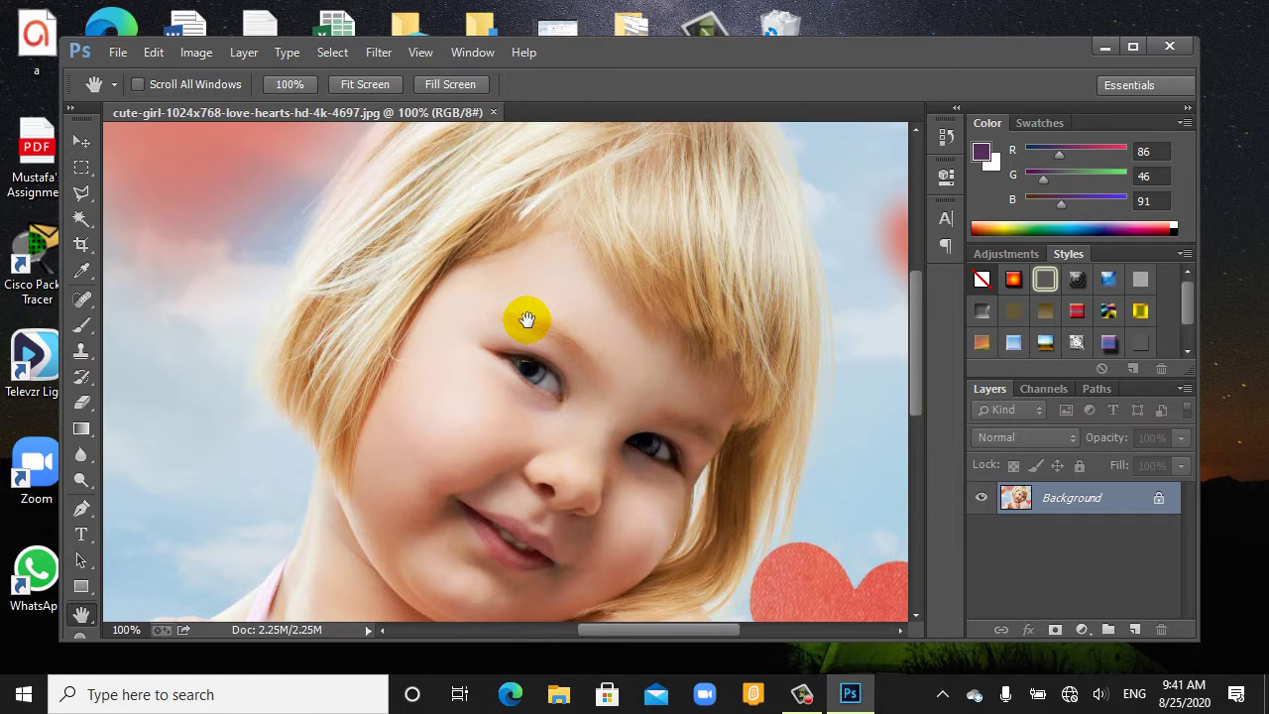
Start a Polygonal Lasso outline at the hair tip beside the jaw and trace the hair's left outer edge up past the photo's top edge
click(95, 192)
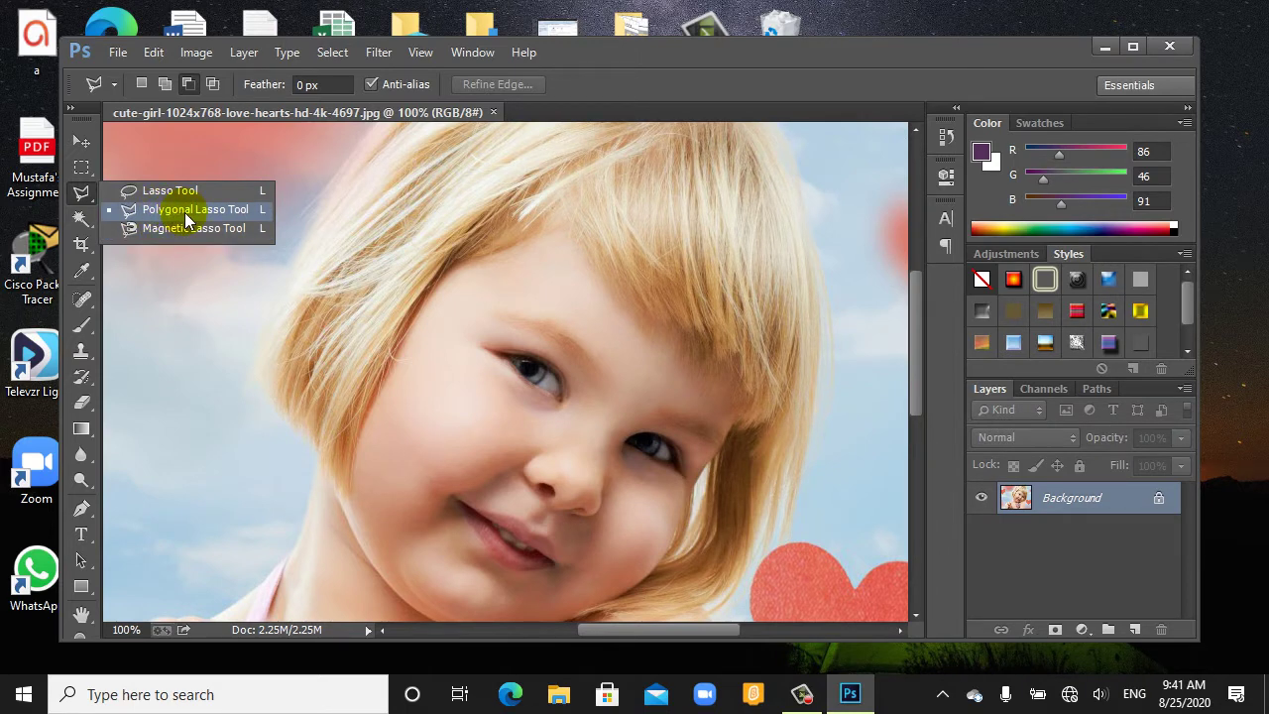
click(185, 213)
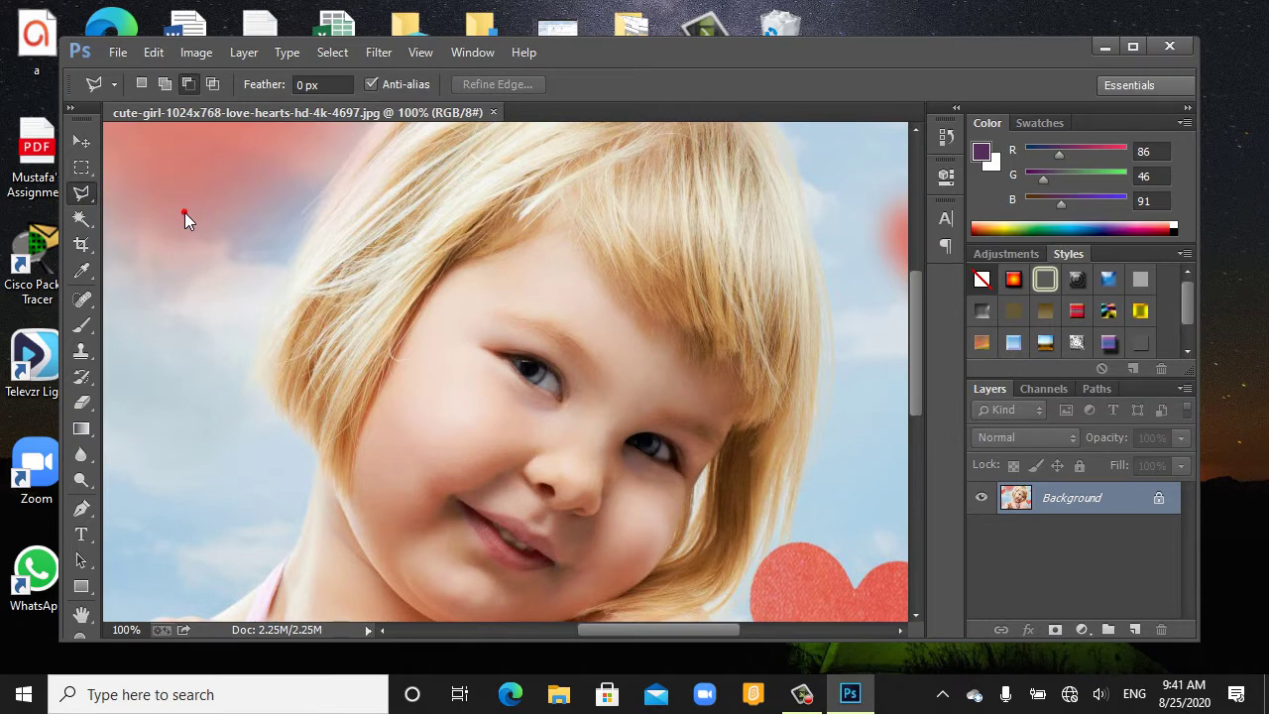
click(349, 506)
click(299, 426)
click(272, 387)
click(270, 321)
click(284, 284)
click(300, 239)
mouse_move(333, 199)
mouse_down()
mouse_move(354, 147)
mouse_move(419, 79)
mouse_move(448, 204)
mouse_move(439, 232)
mouse_up()
click(428, 220)
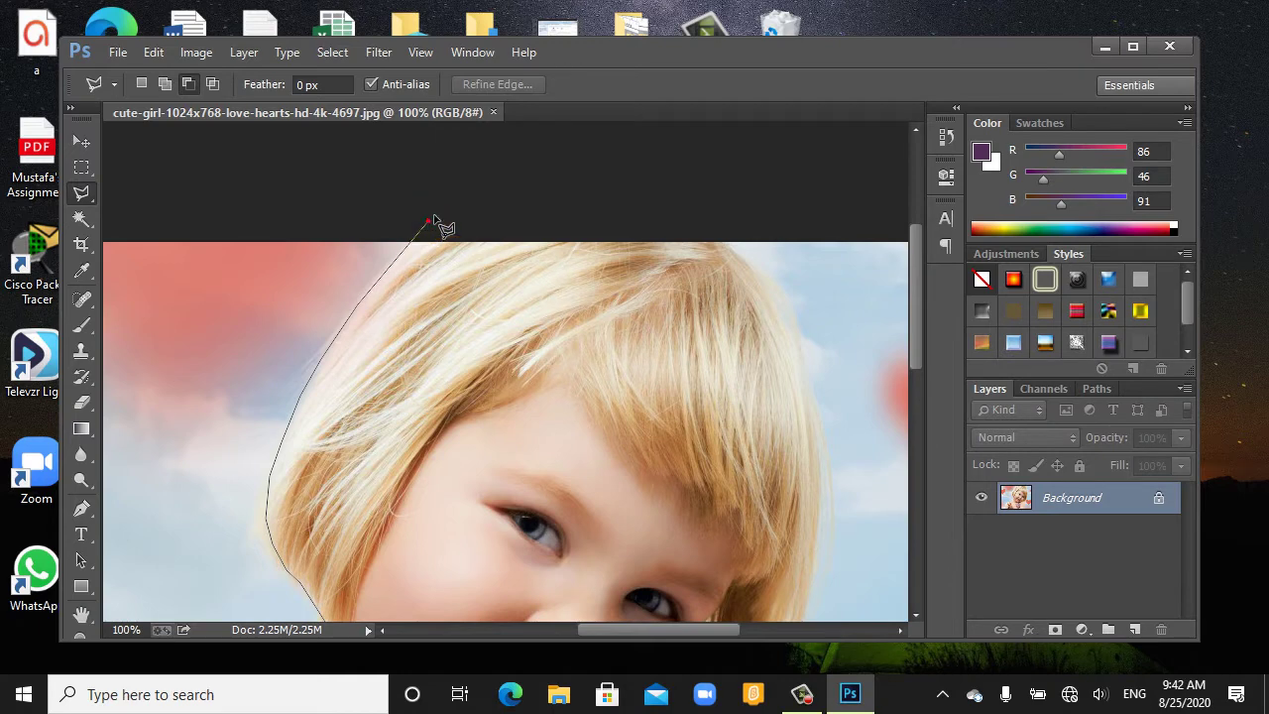
Continue the lasso outline over the top of the head and down the hair's right outer edge
click(553, 160)
click(560, 211)
click(583, 184)
click(723, 242)
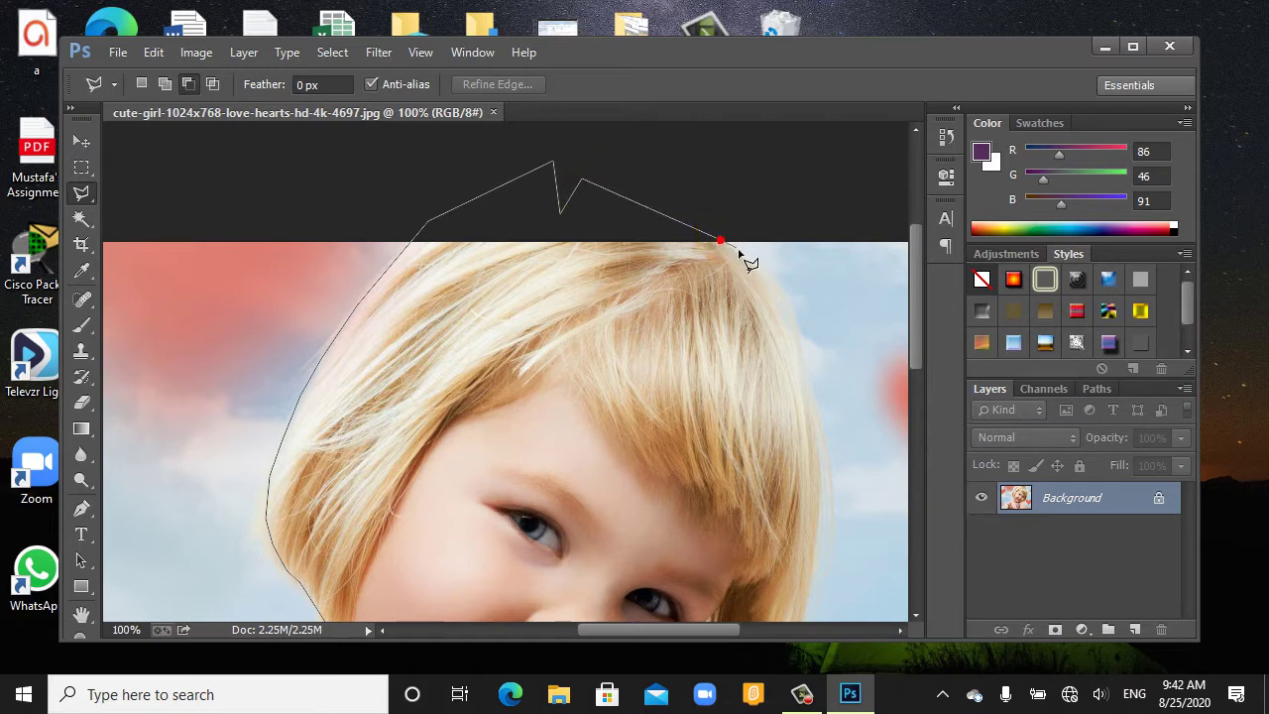
click(779, 289)
click(799, 335)
click(814, 402)
click(815, 434)
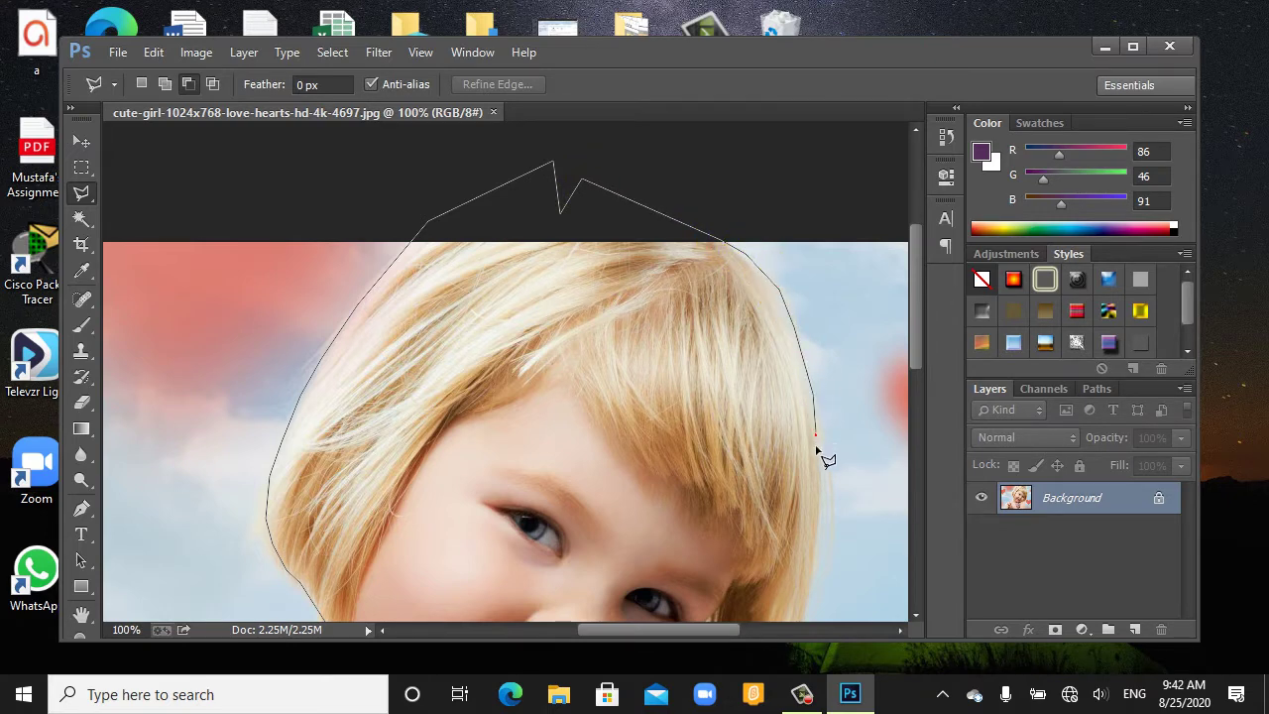
click(819, 517)
click(808, 570)
Trace the lasso outline around the loose strands above the red heart, along the hair's lower edge and up beside the cheek
scroll(809, 575, down, 5)
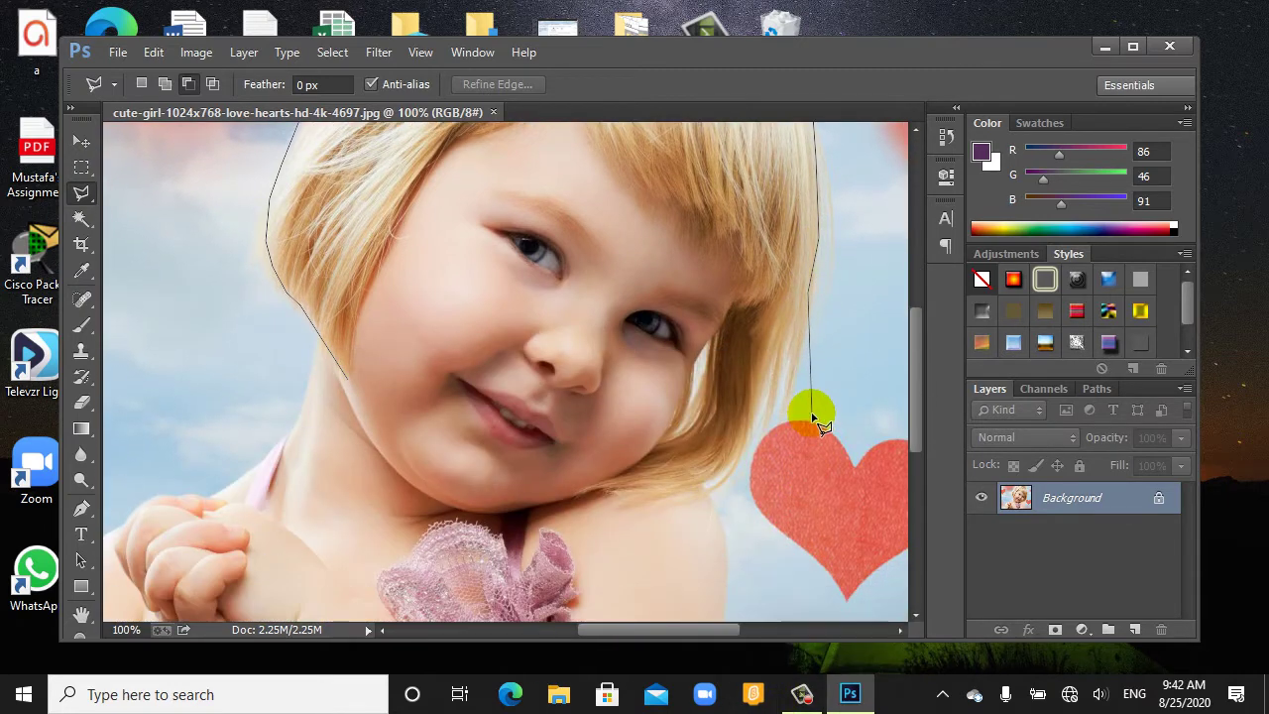
click(788, 402)
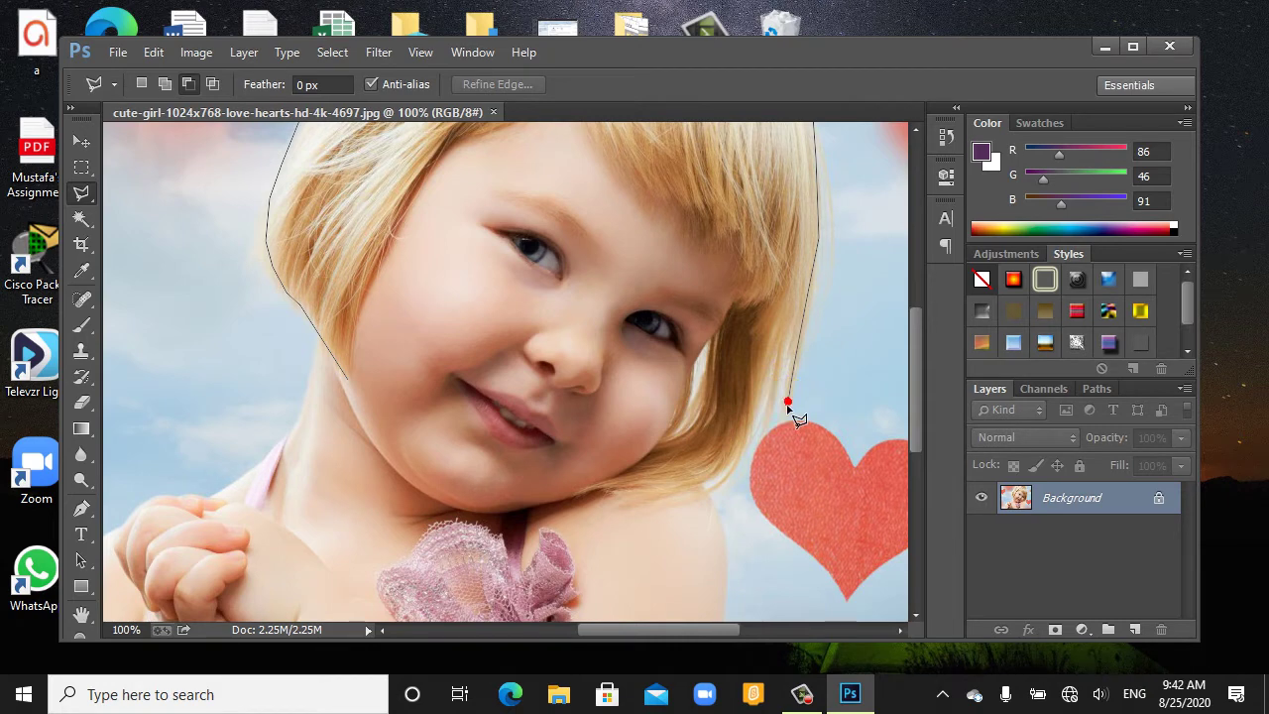
click(785, 340)
click(777, 346)
click(761, 417)
click(744, 468)
click(696, 489)
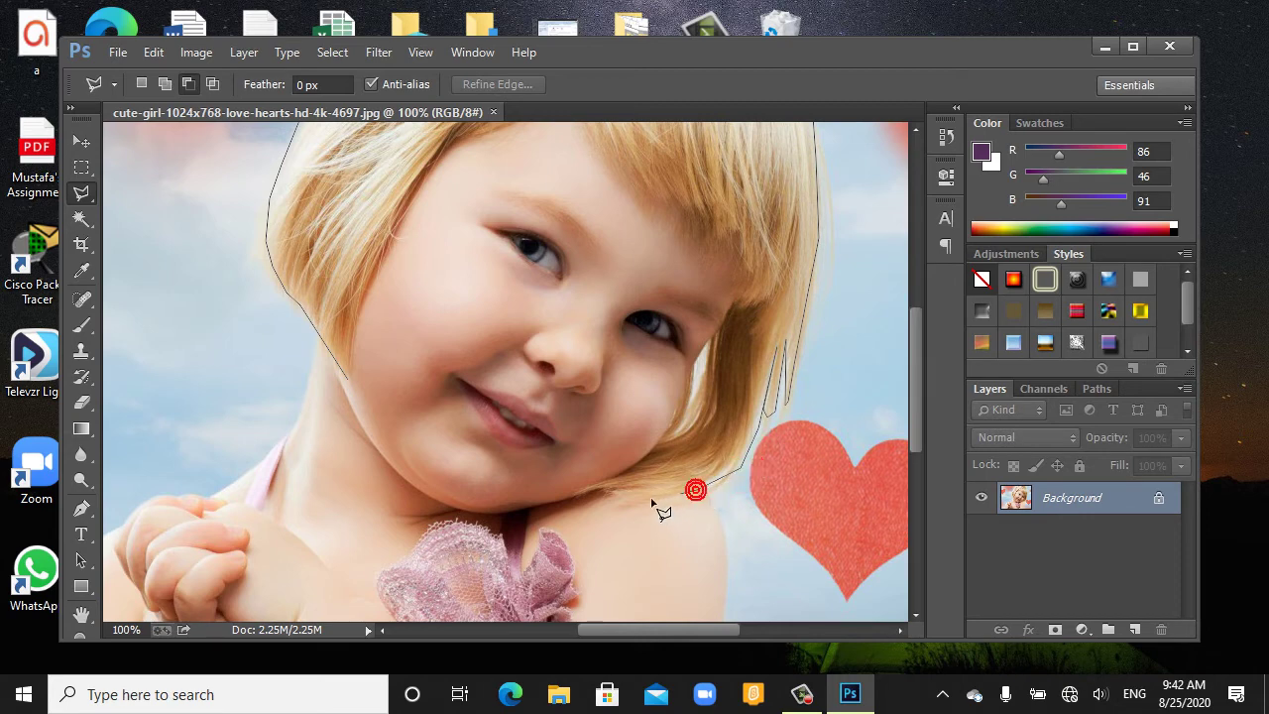
click(600, 493)
click(674, 433)
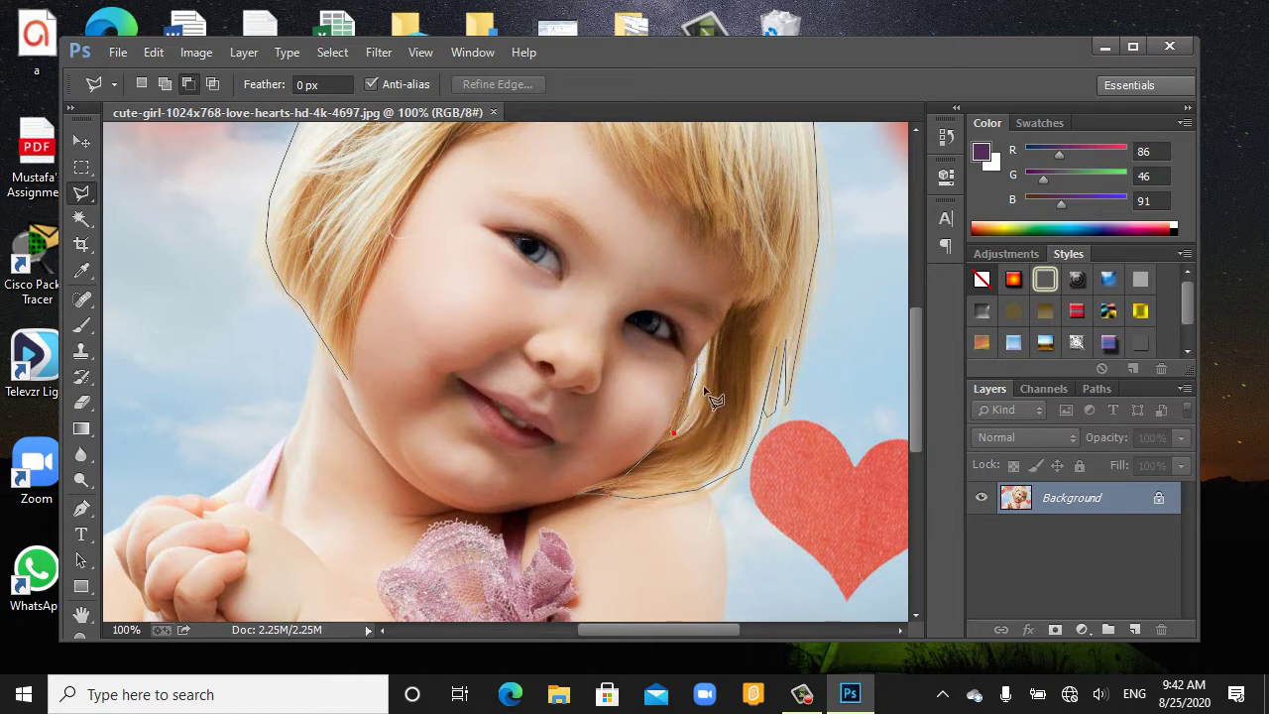
Trace the hair's inner edge along the fringe and around the face, and close the lasso selection at its starting point
click(719, 324)
click(739, 290)
click(740, 255)
click(646, 201)
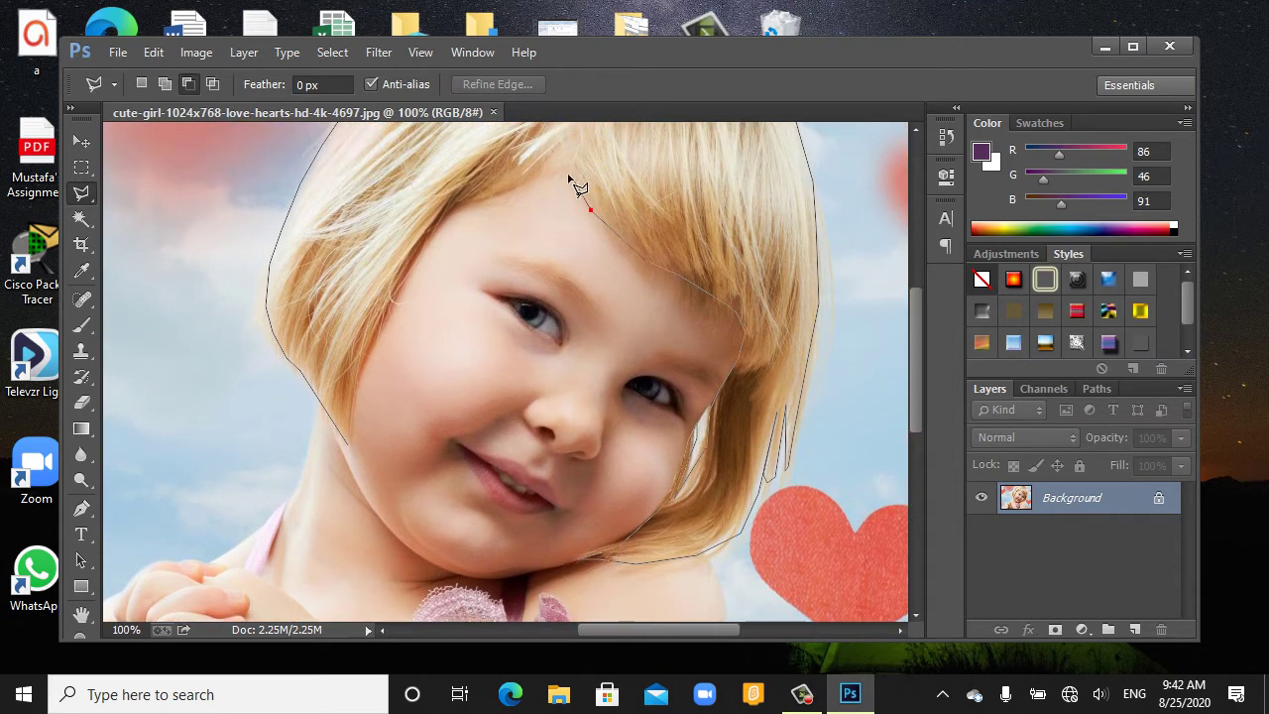
click(561, 171)
click(485, 192)
click(364, 371)
click(342, 440)
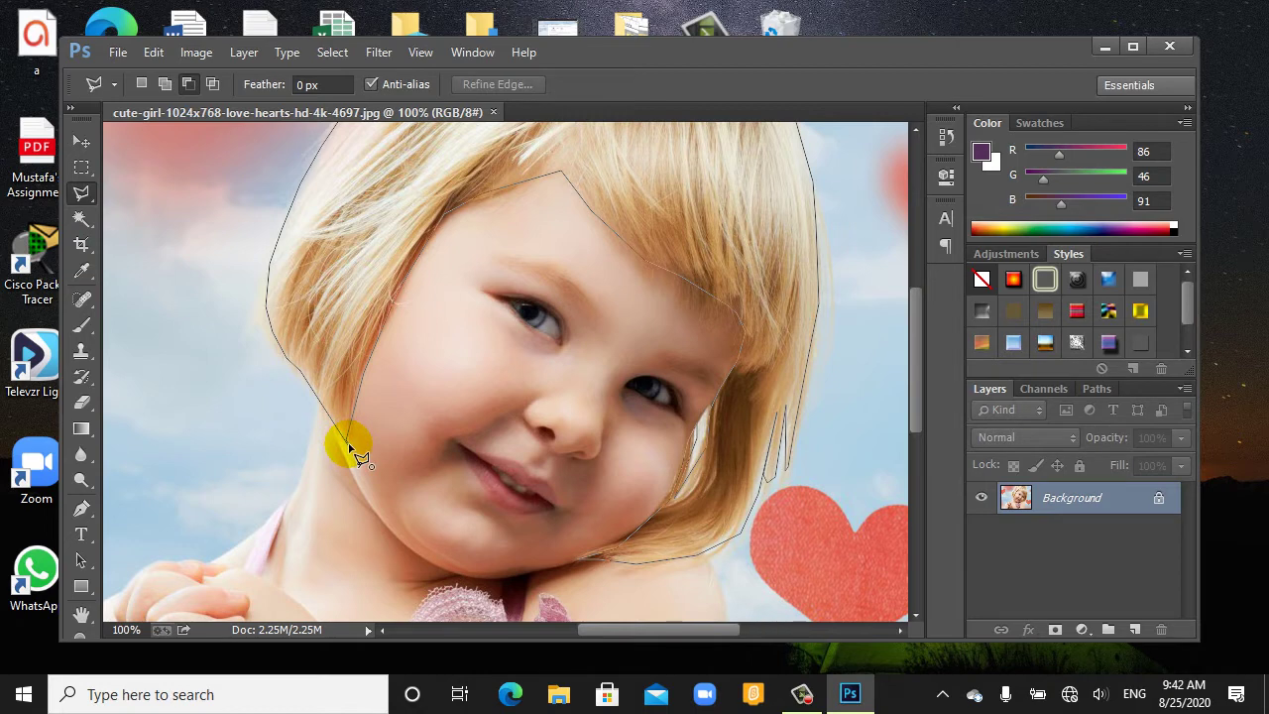
click(349, 447)
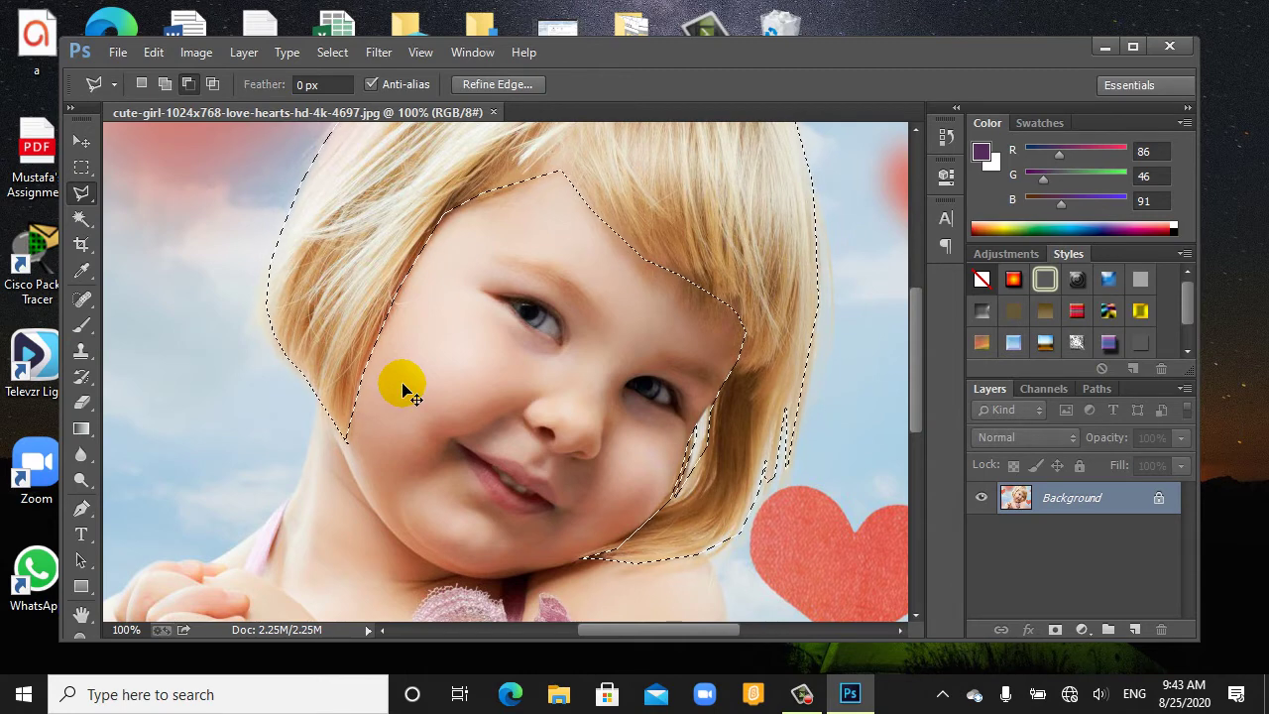
Create a new layer named highlight above the Background
key(ctrl+shift+n)
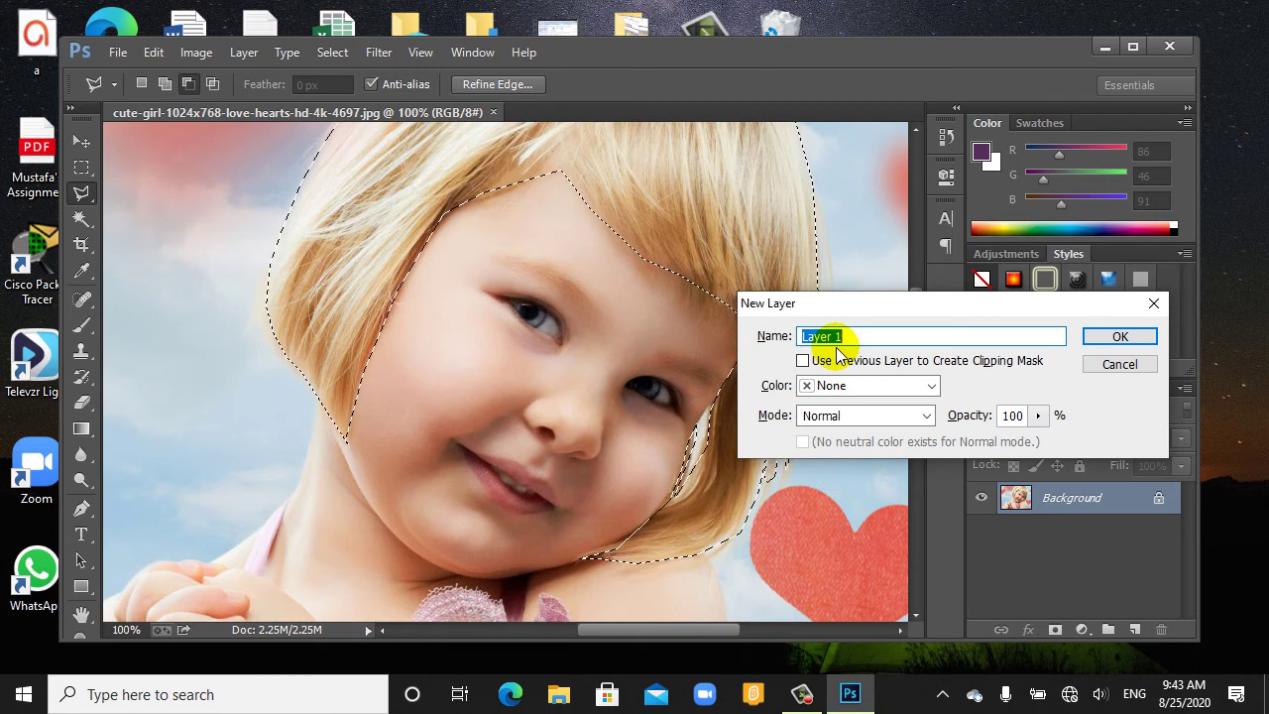
text(highlight)
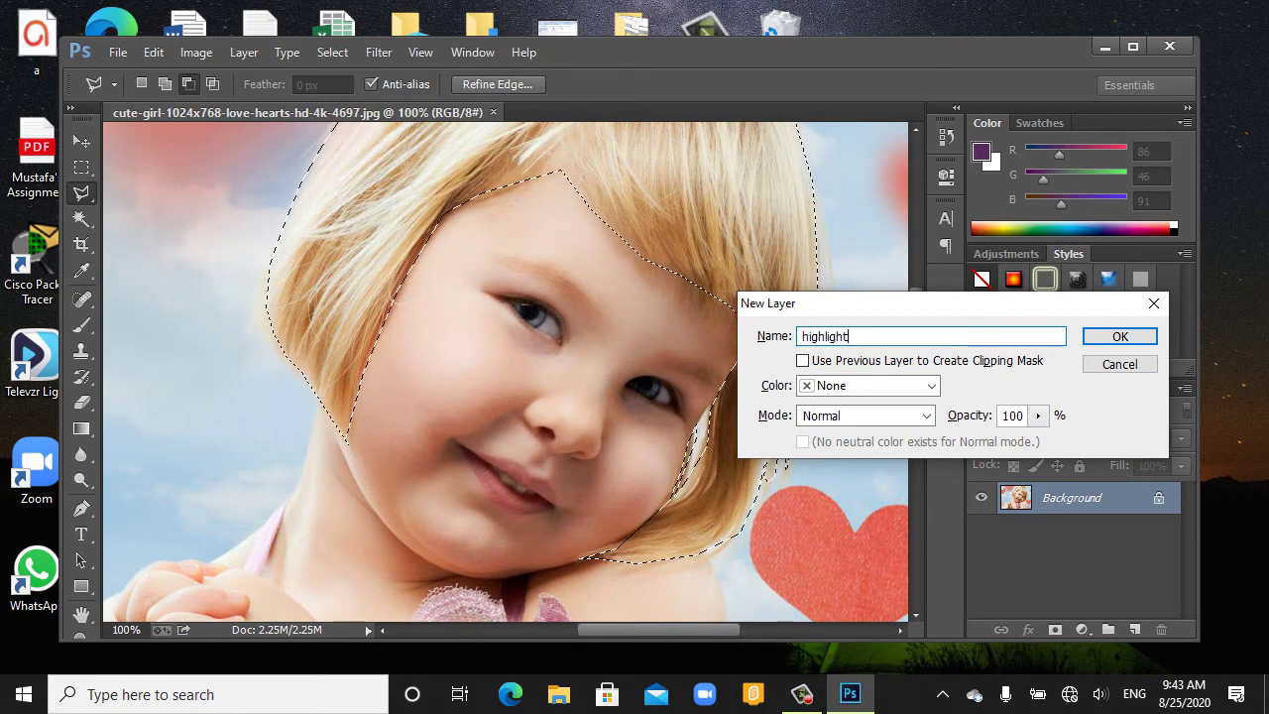
click(1090, 336)
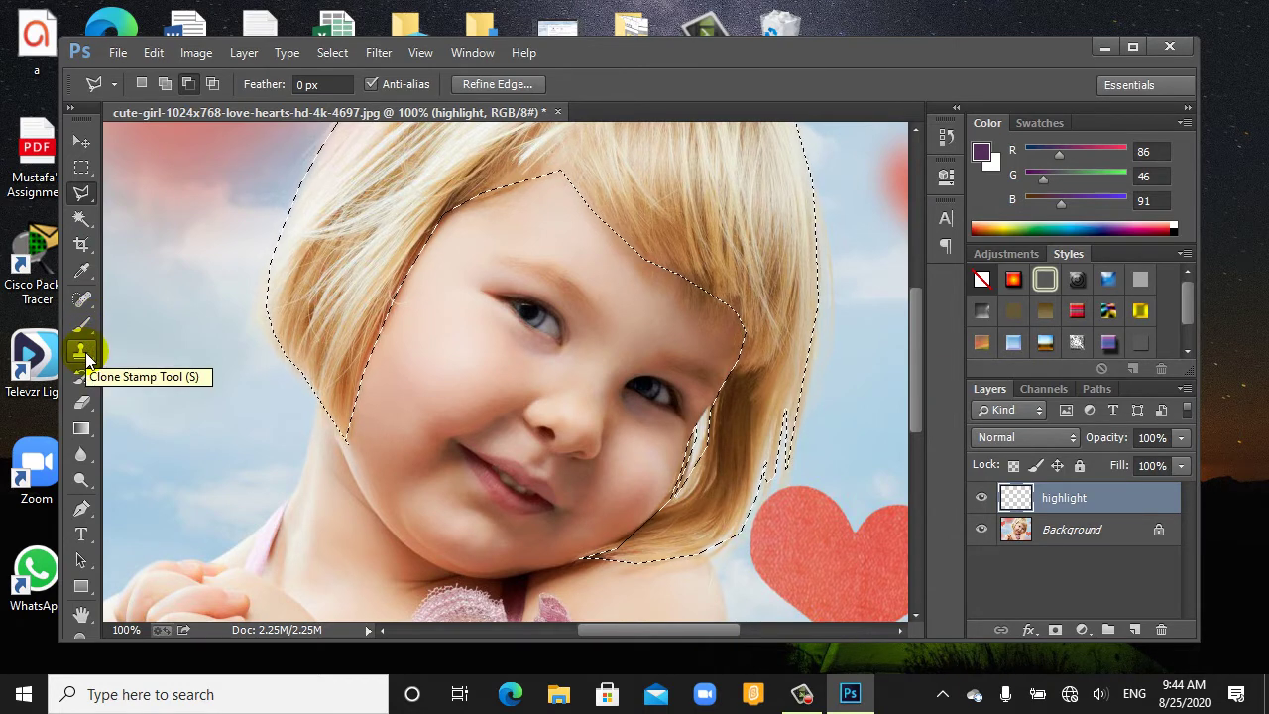
Choose the Paint Bucket tool and move the program window up until the foreground colour swatch is in view
click(87, 442)
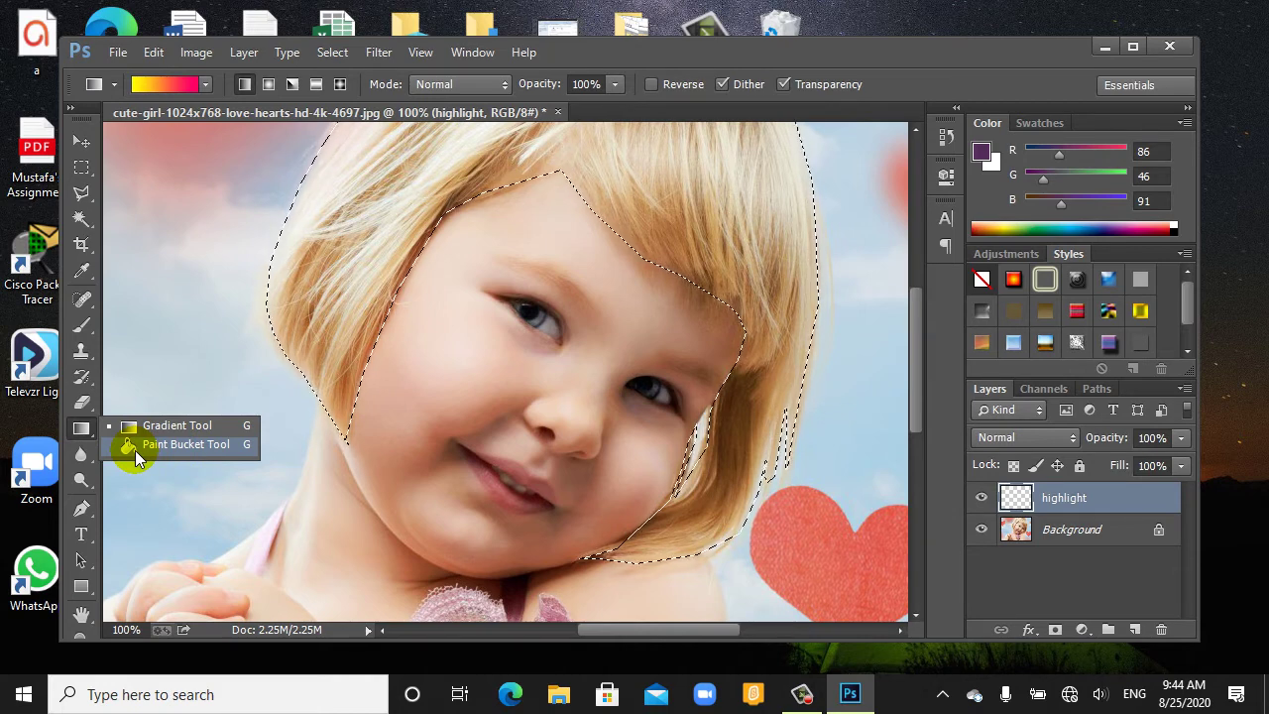
click(135, 450)
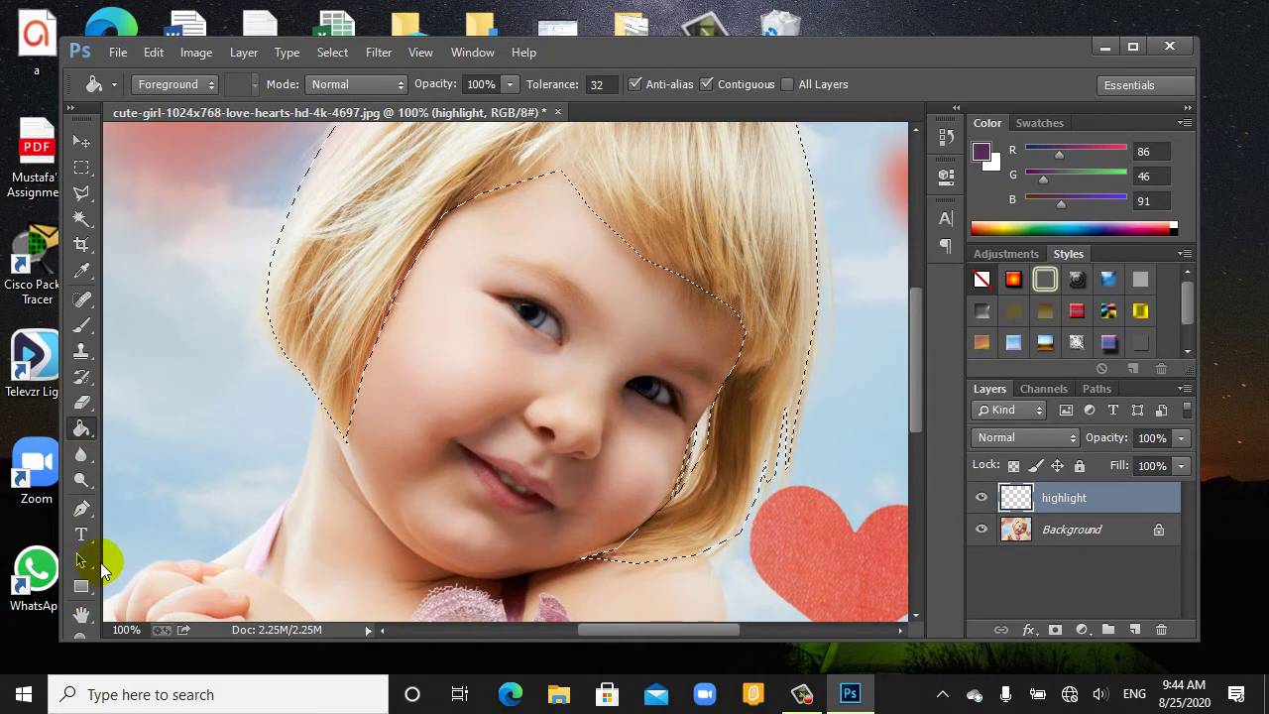
click(134, 642)
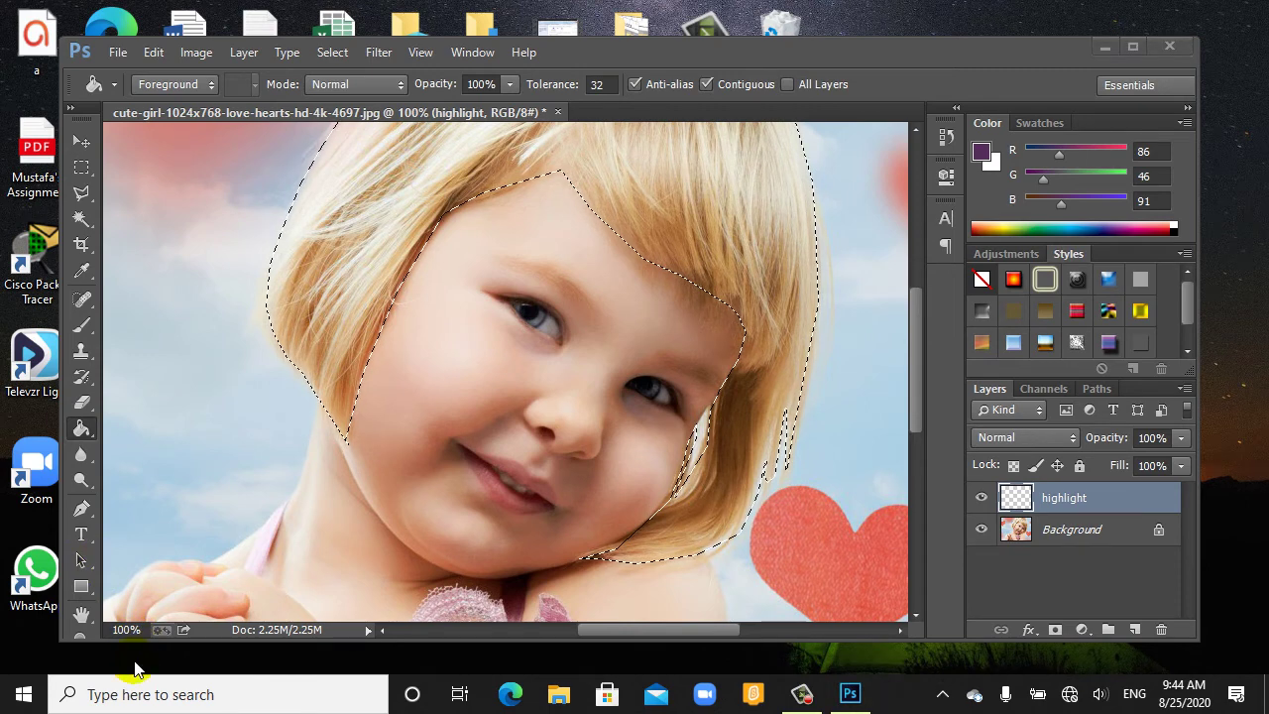
right_click(125, 643)
click(411, 384)
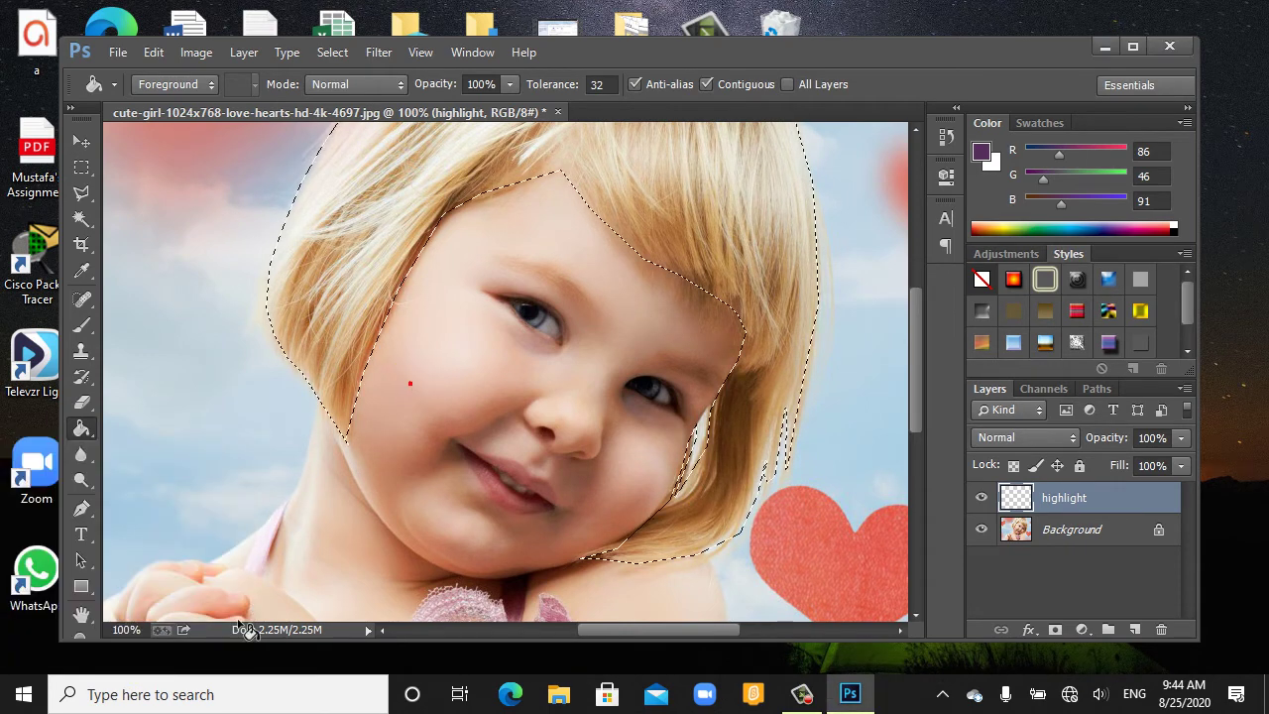
drag(221, 642, 212, 668)
double_click(212, 668)
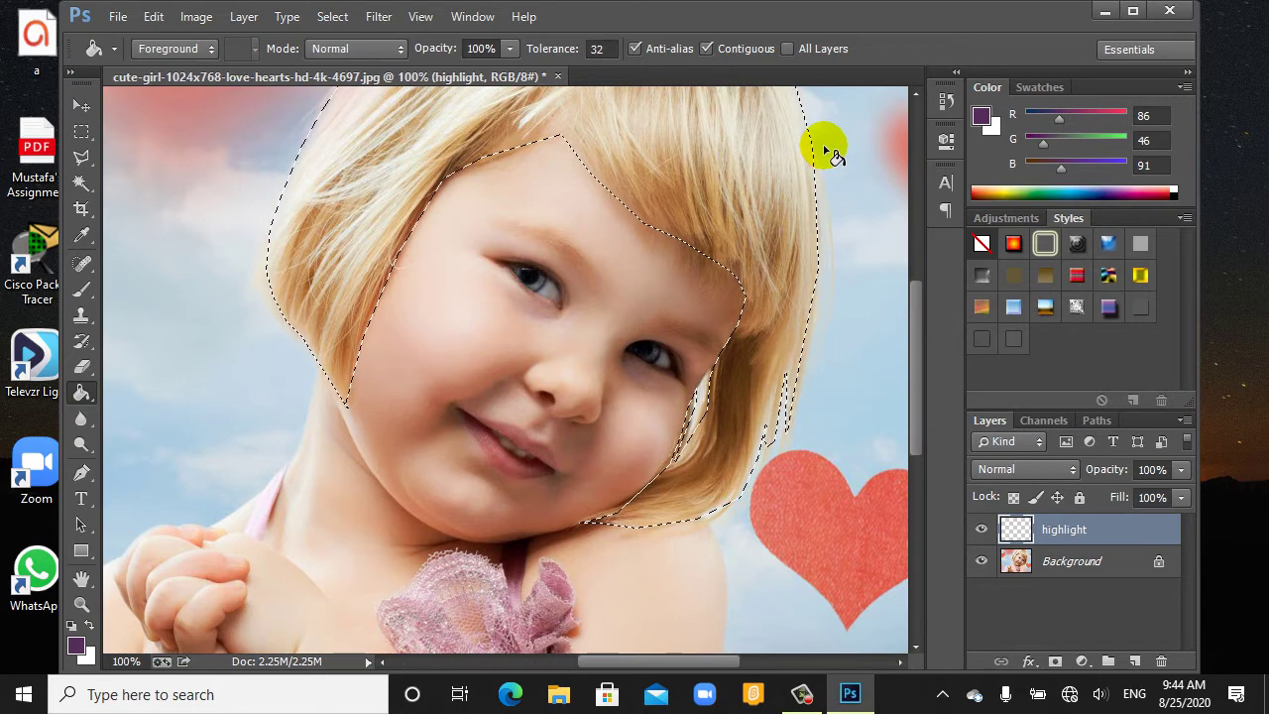
Set the foreground colour to the bright pink df33c1
click(80, 654)
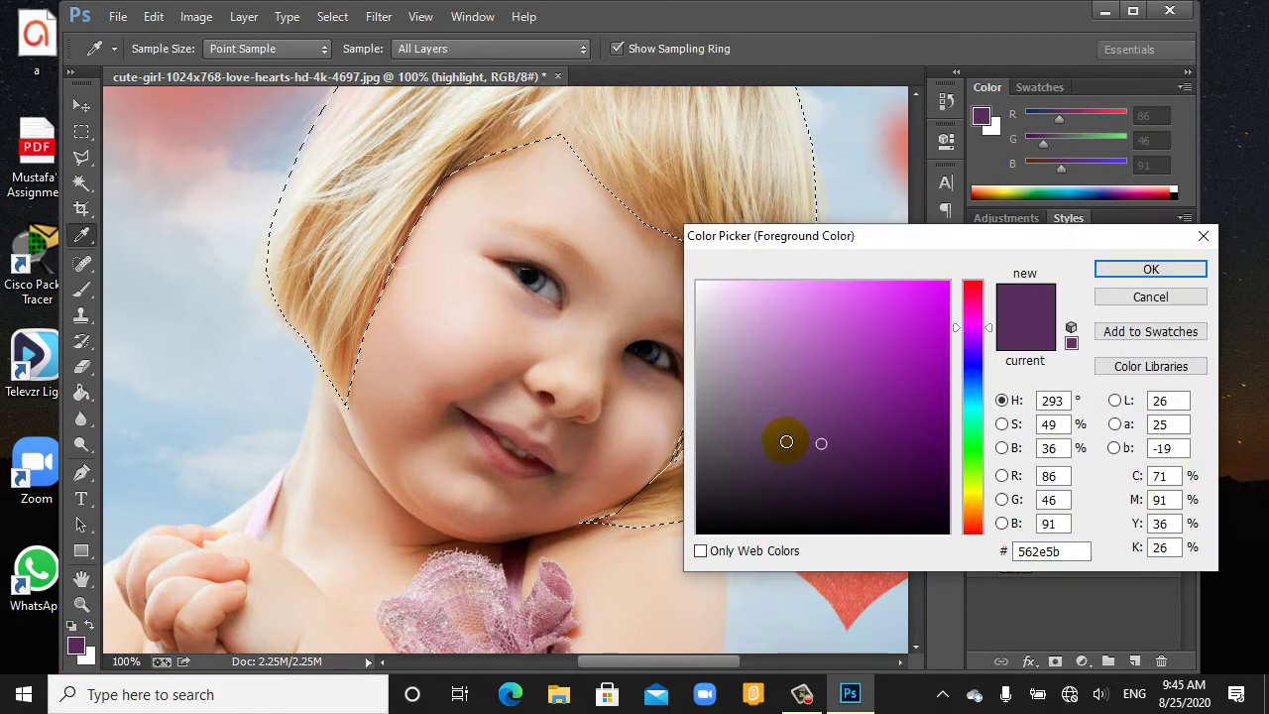
click(895, 325)
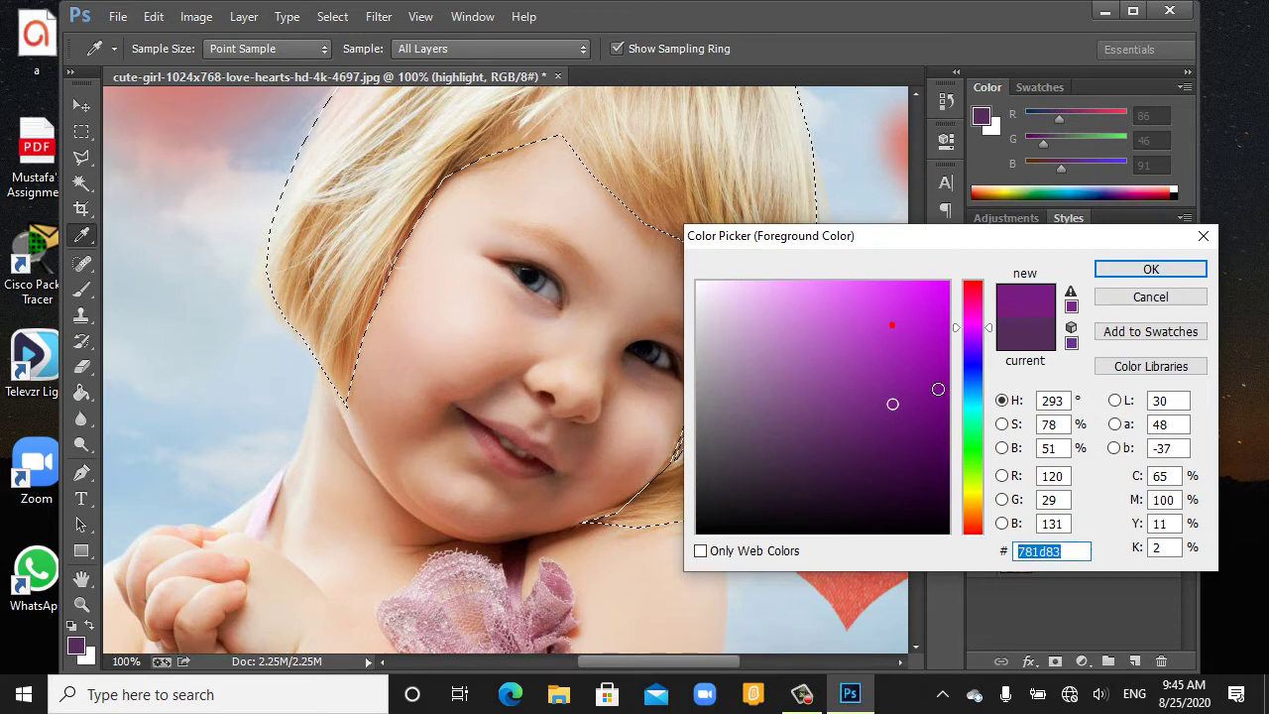
click(976, 394)
click(977, 328)
click(932, 312)
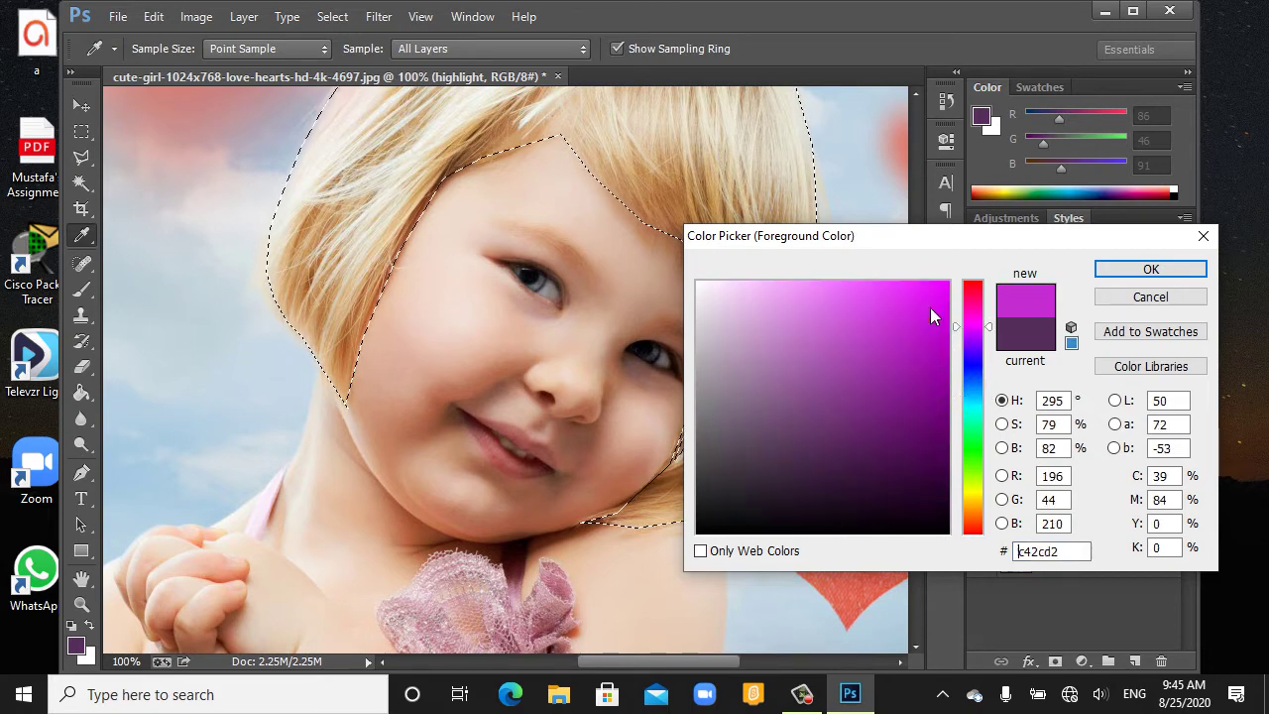
click(942, 311)
click(975, 315)
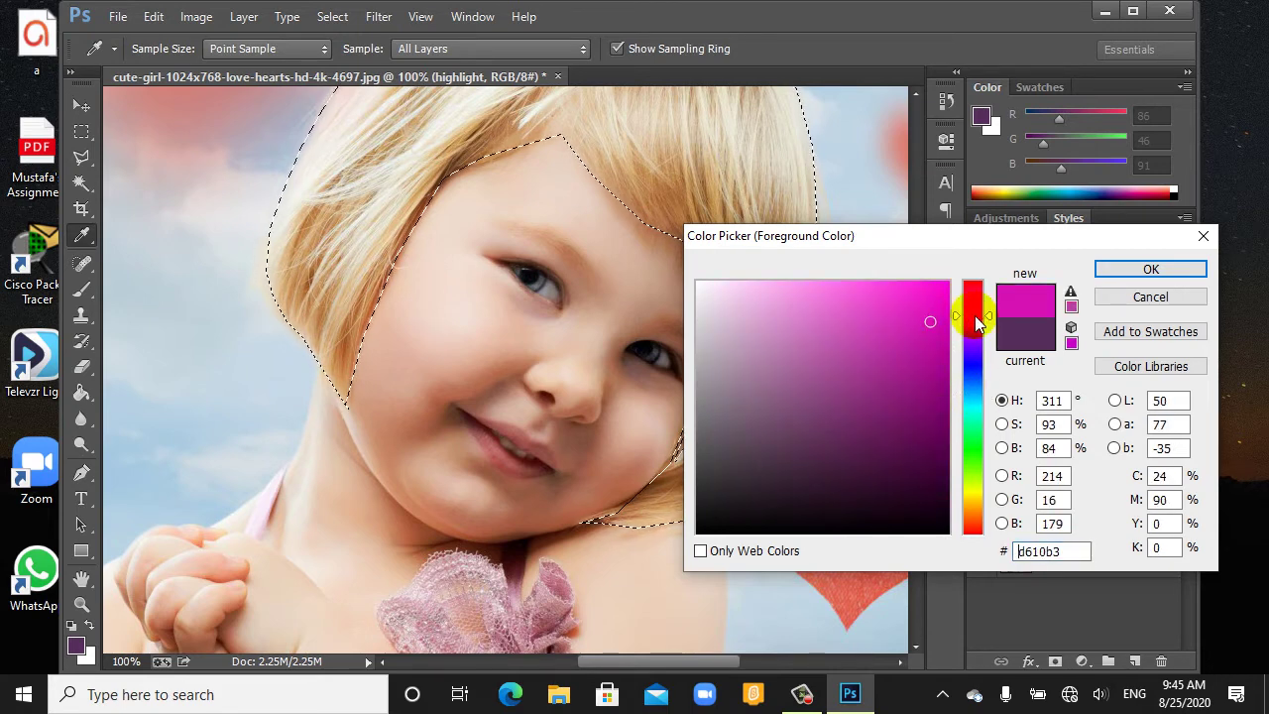
click(851, 314)
click(891, 314)
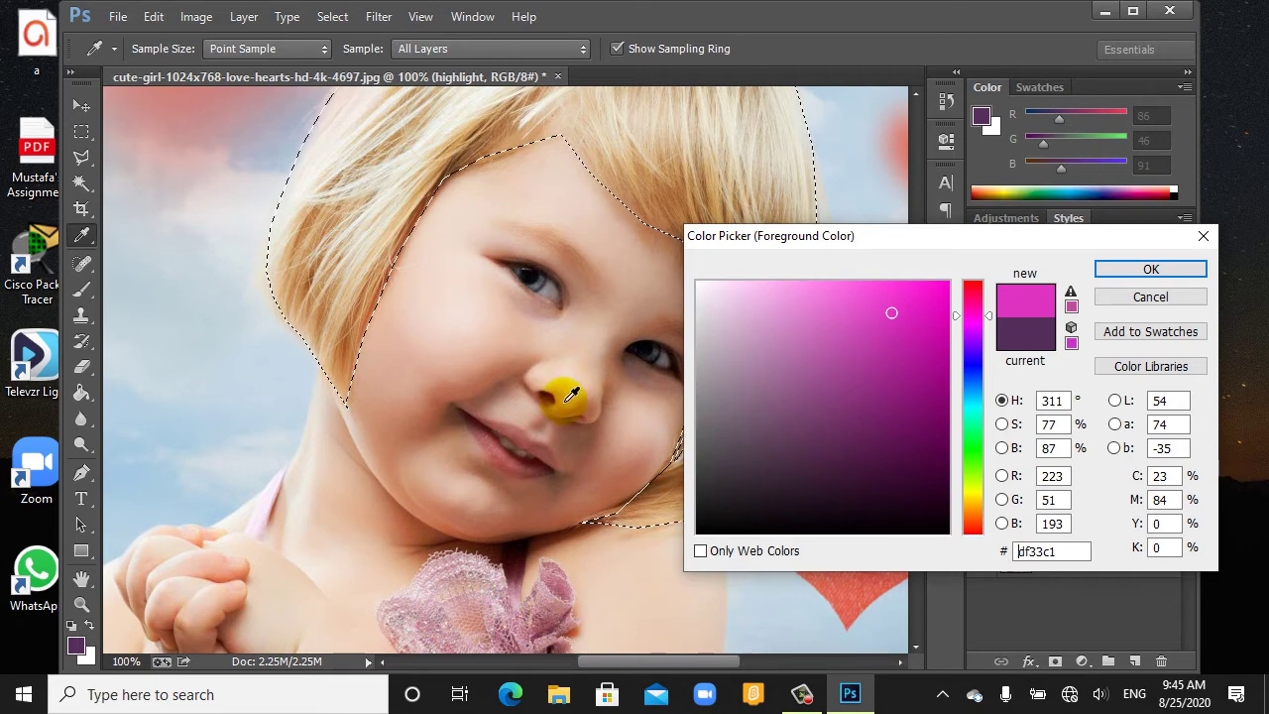
click(1150, 268)
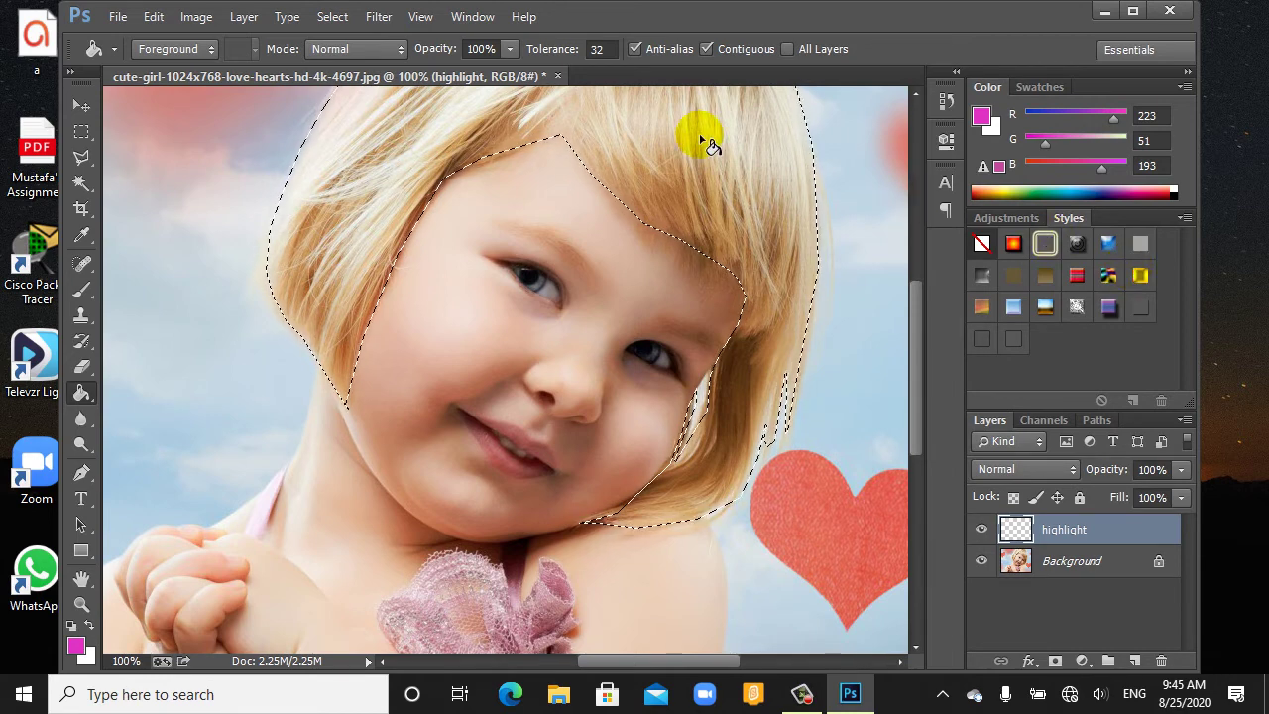
Fill the hair selection on the highlight layer with the foreground colour and deselect it
click(625, 149)
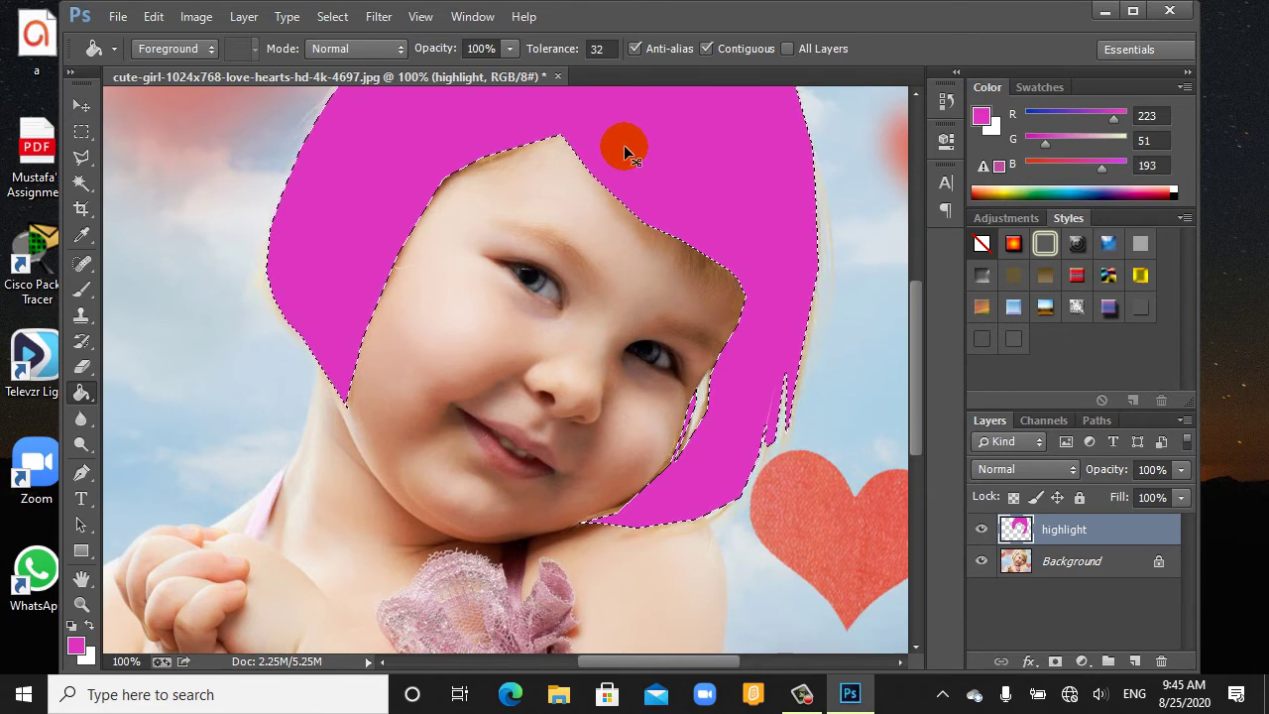
key(ctrl+d)
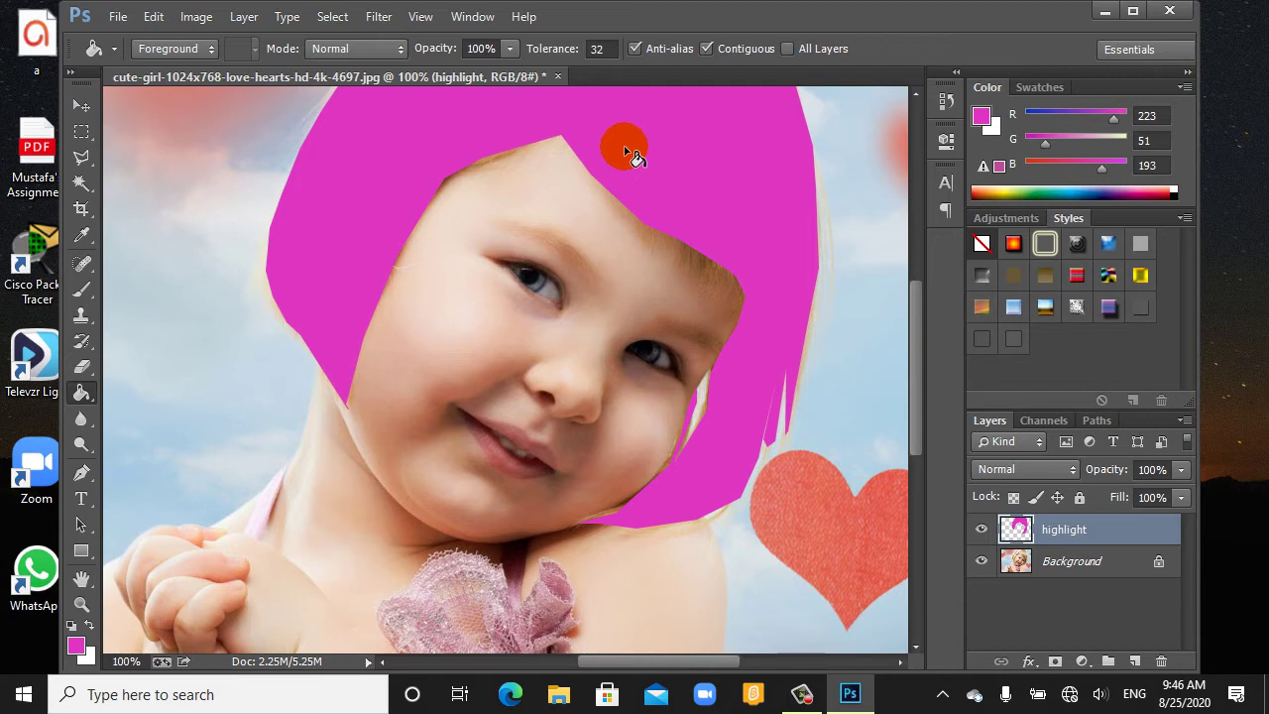
Start a Gaussian Blur on the highlight layer and try radii of 11.4, 143.3, 42.8 and 5.9 pixels
click(563, 136)
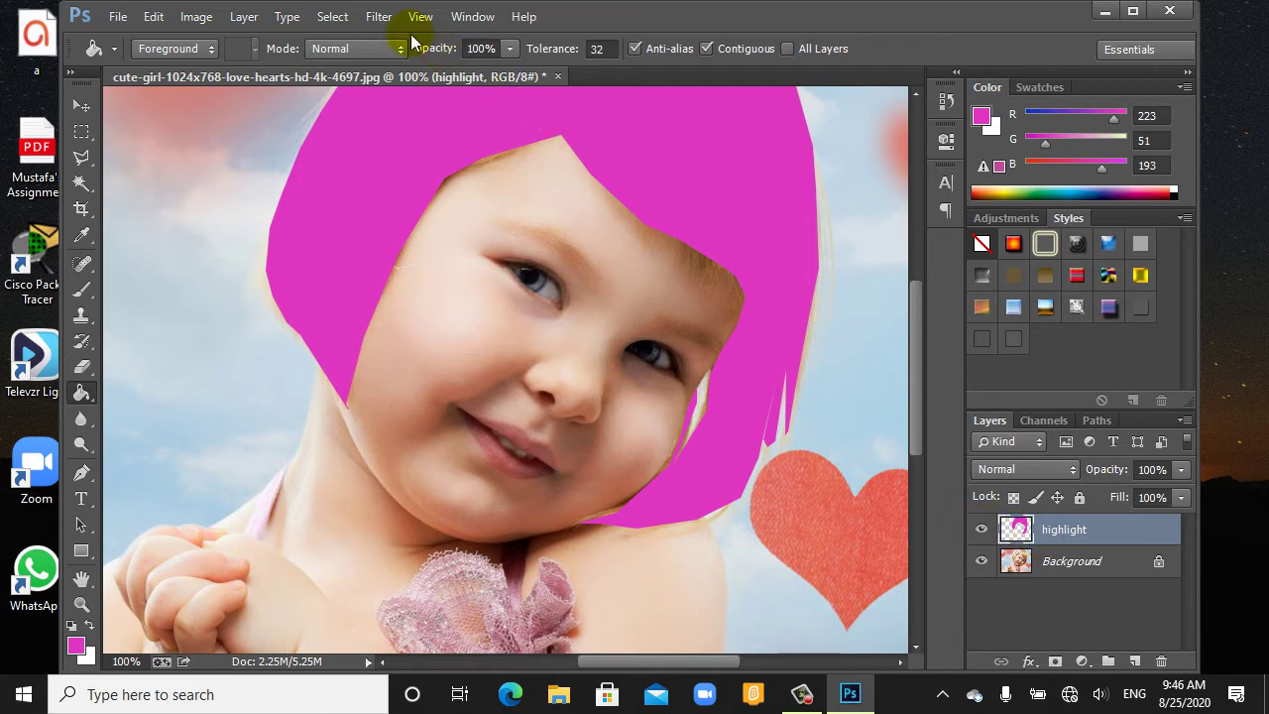
click(373, 16)
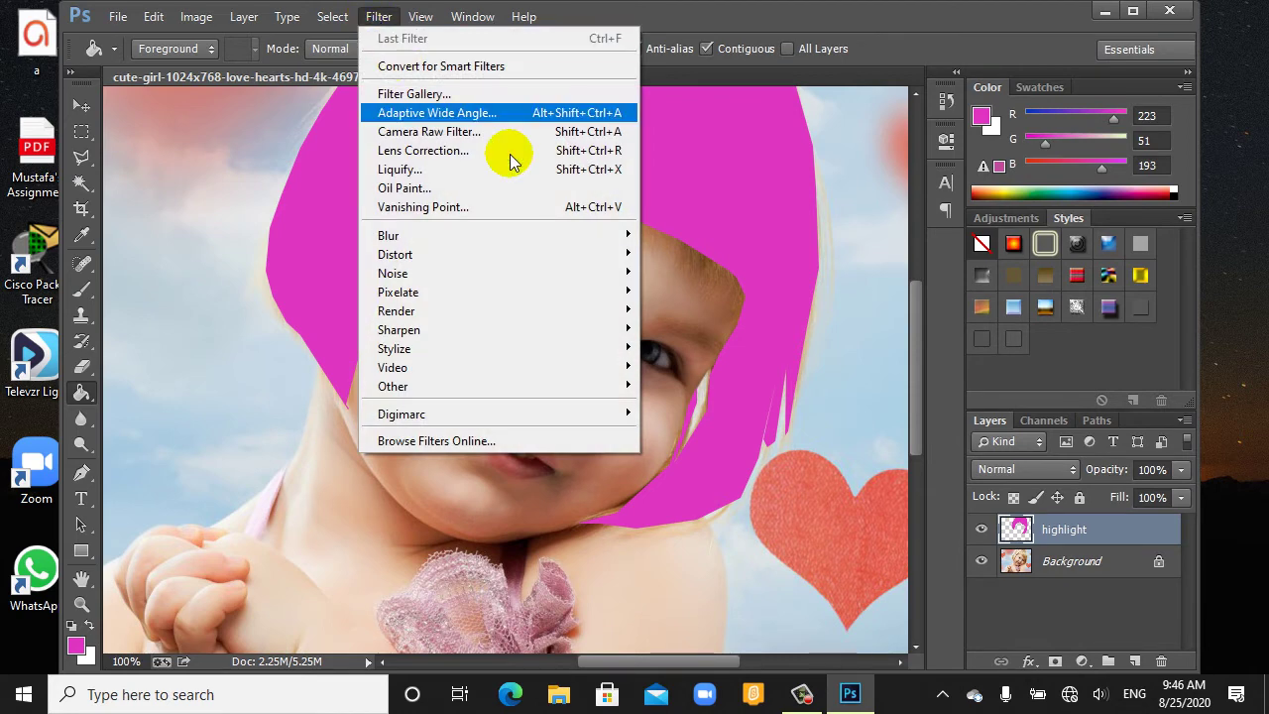
mouse_move(595, 236)
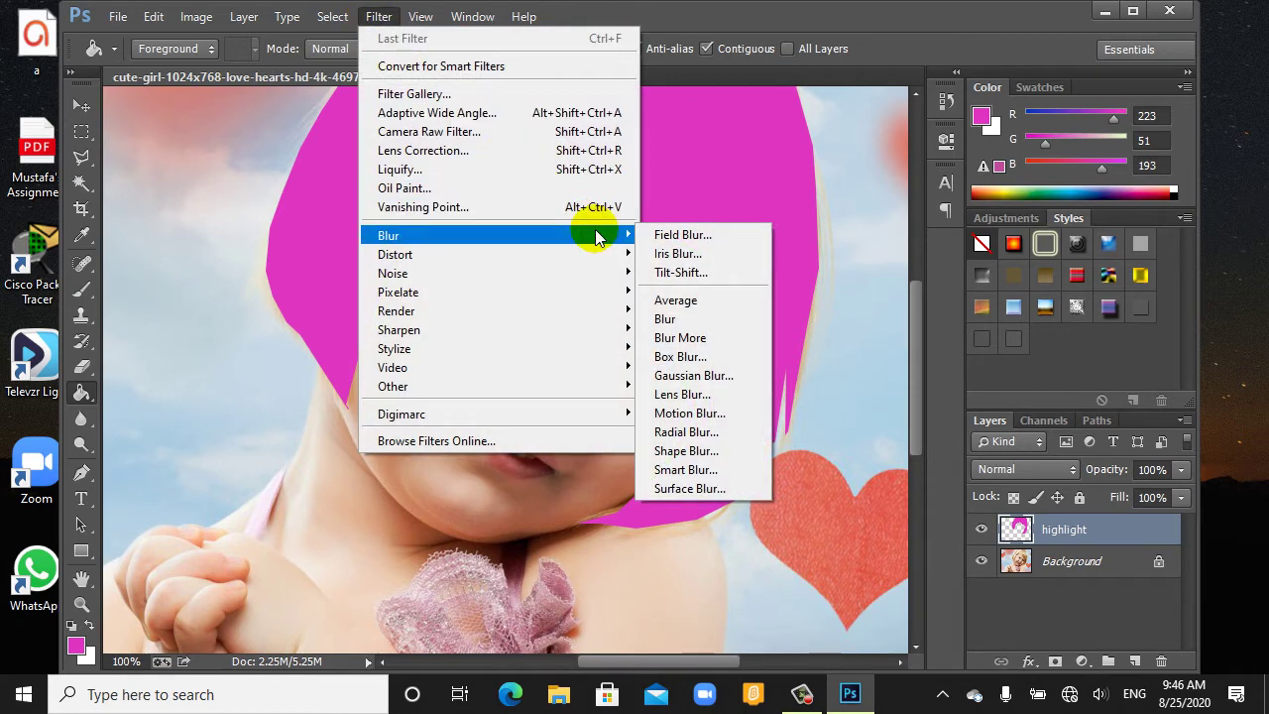
click(694, 376)
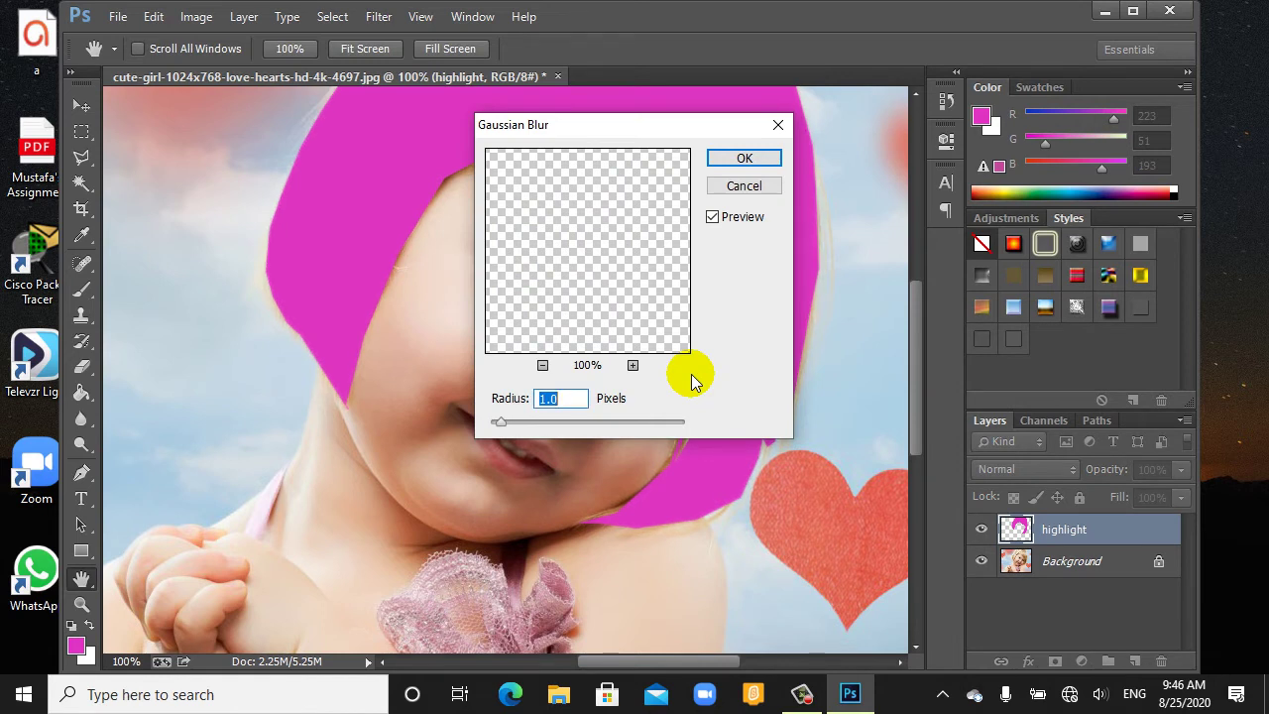
drag(504, 424, 569, 423)
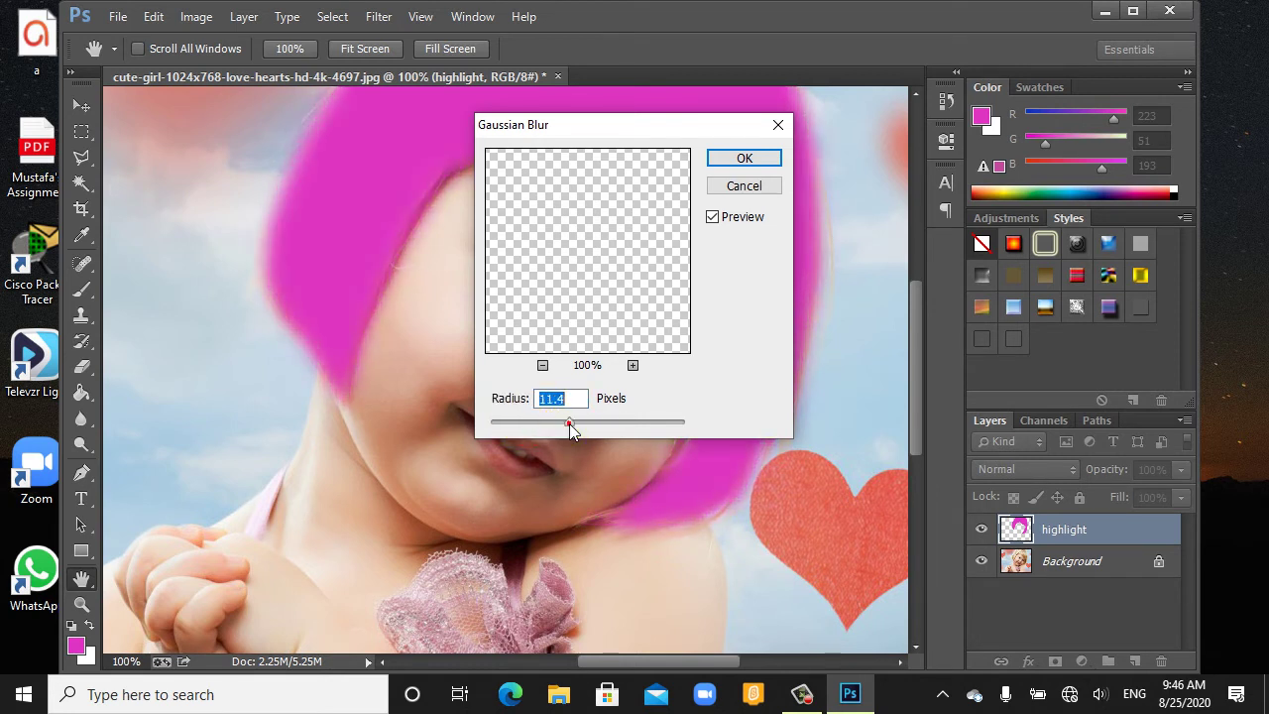
click(569, 424)
drag(569, 423, 629, 427)
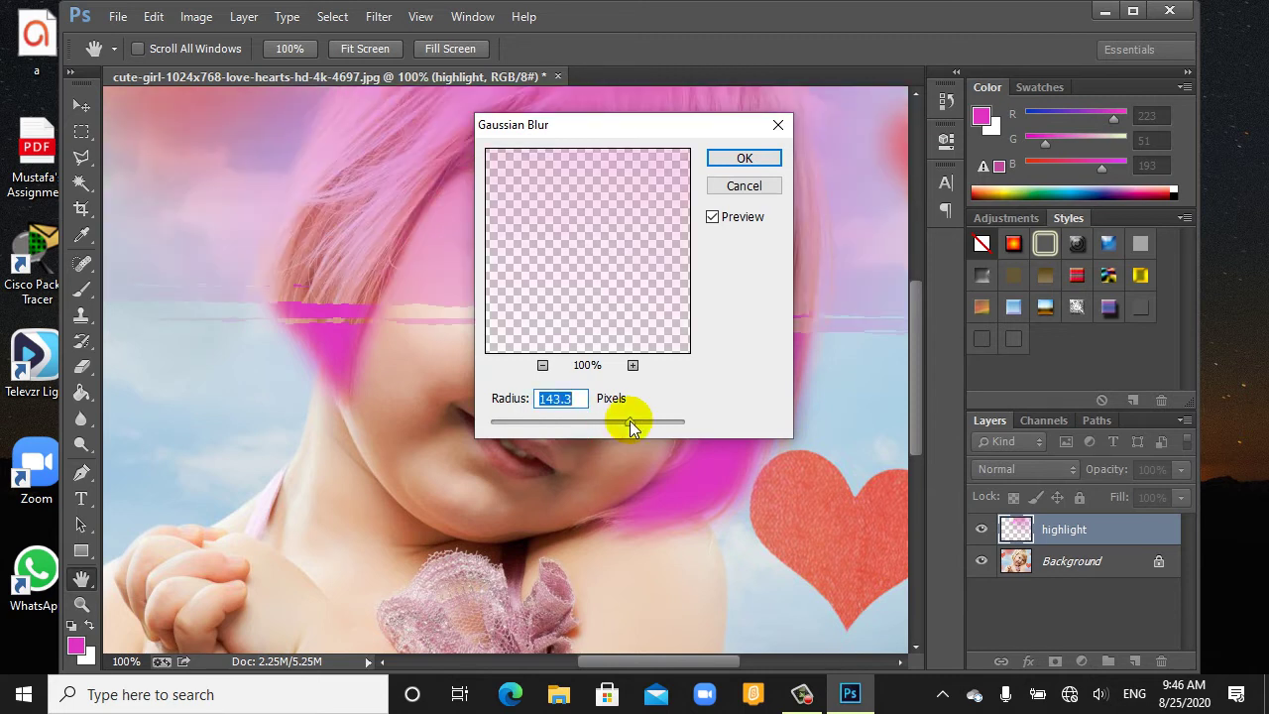
drag(630, 426, 595, 425)
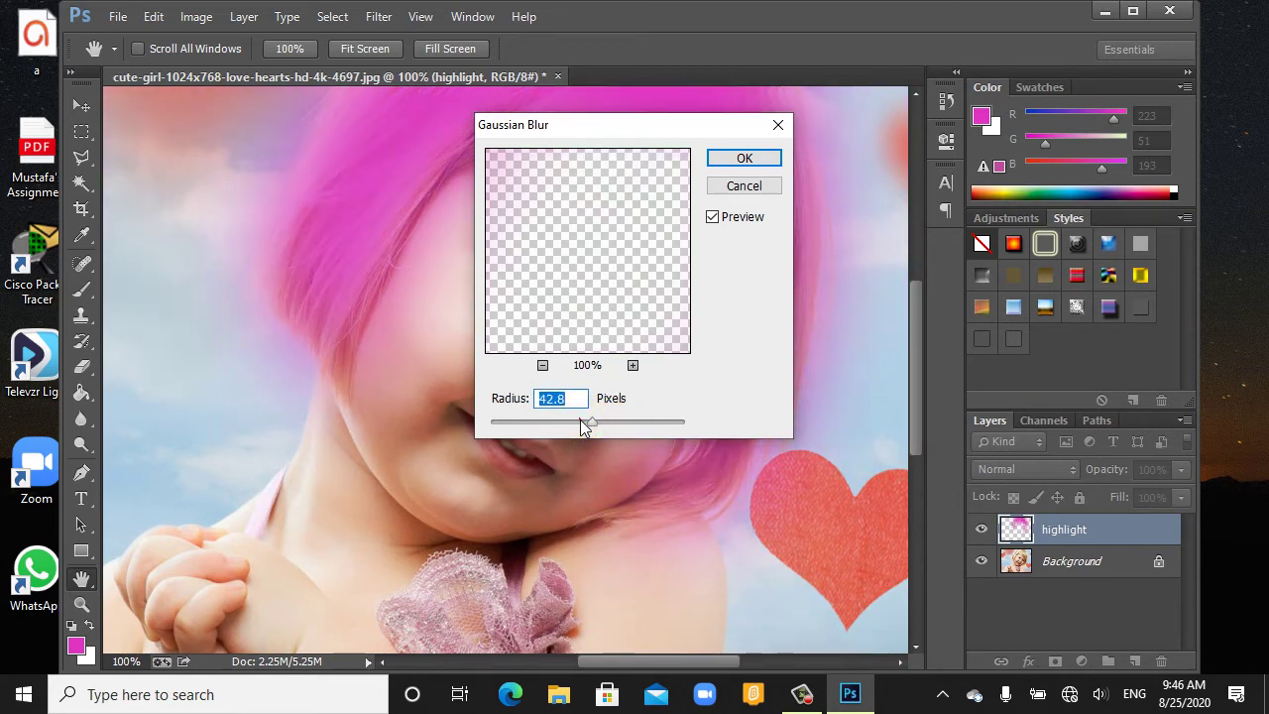
drag(585, 425, 554, 424)
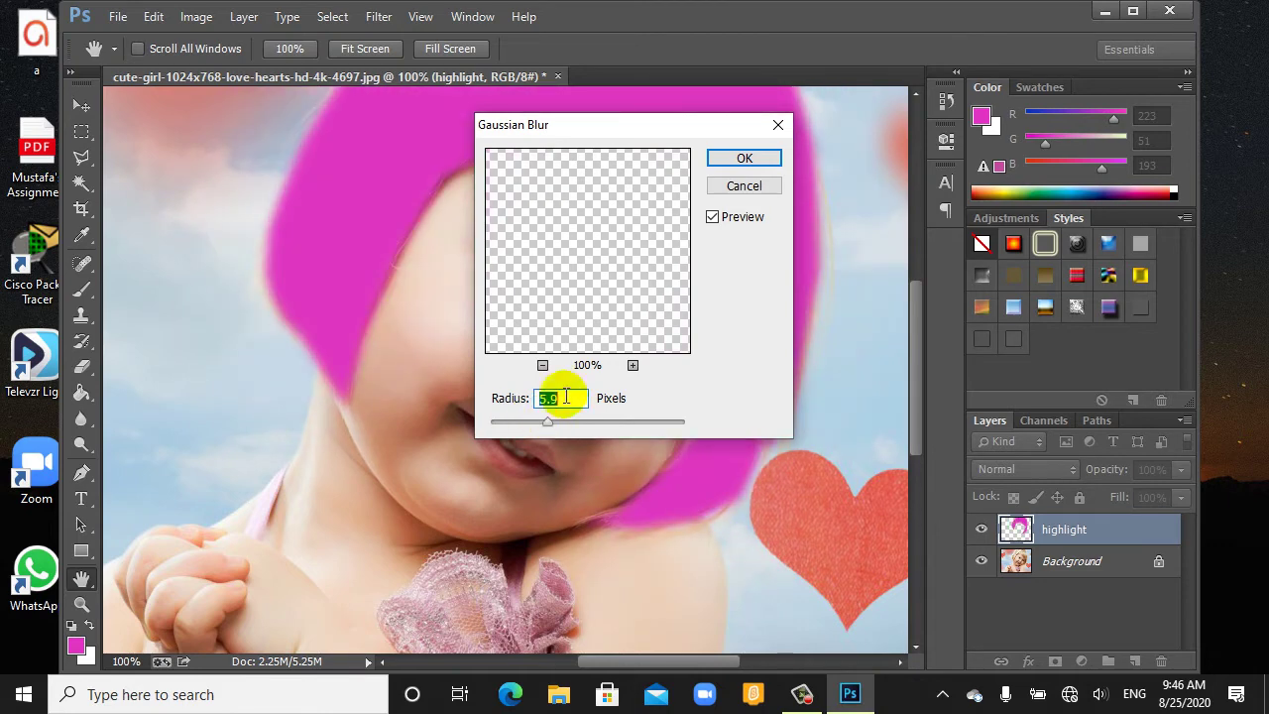
Move the Gaussian Blur dialog to uncover the fringe and apply the blur with a radius of 7.6 pixels
drag(512, 234, 516, 272)
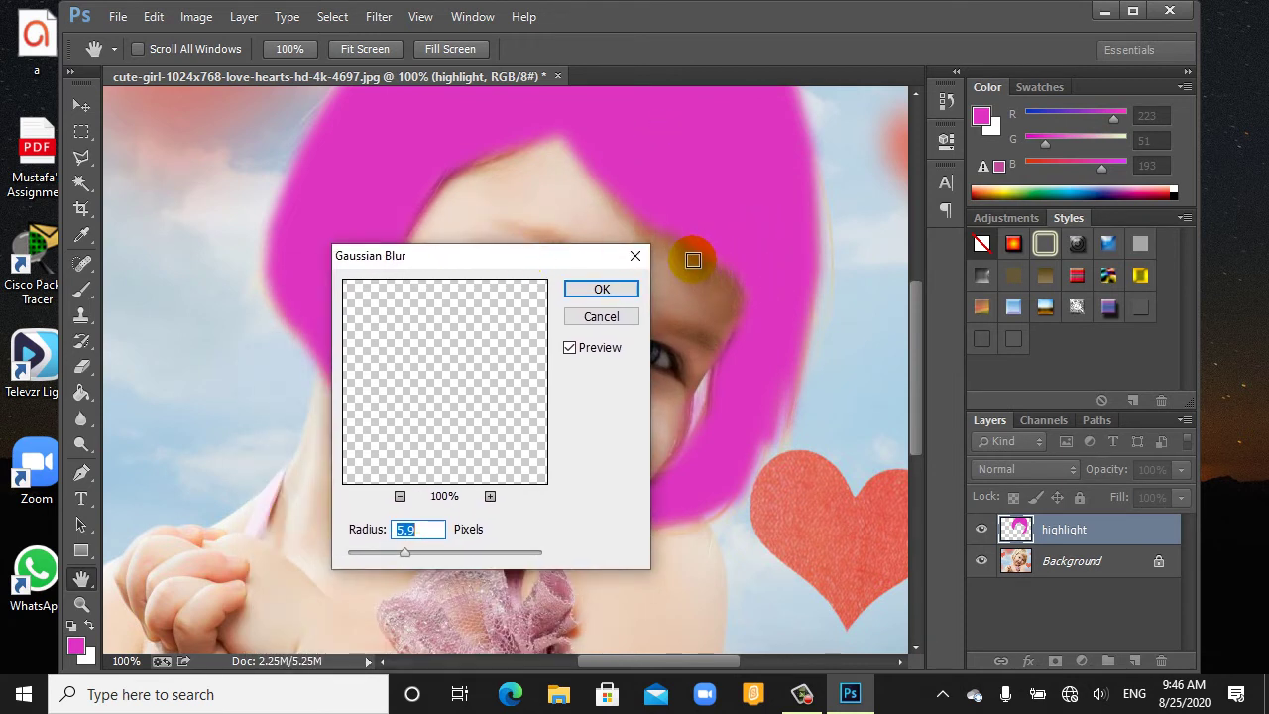
click(414, 554)
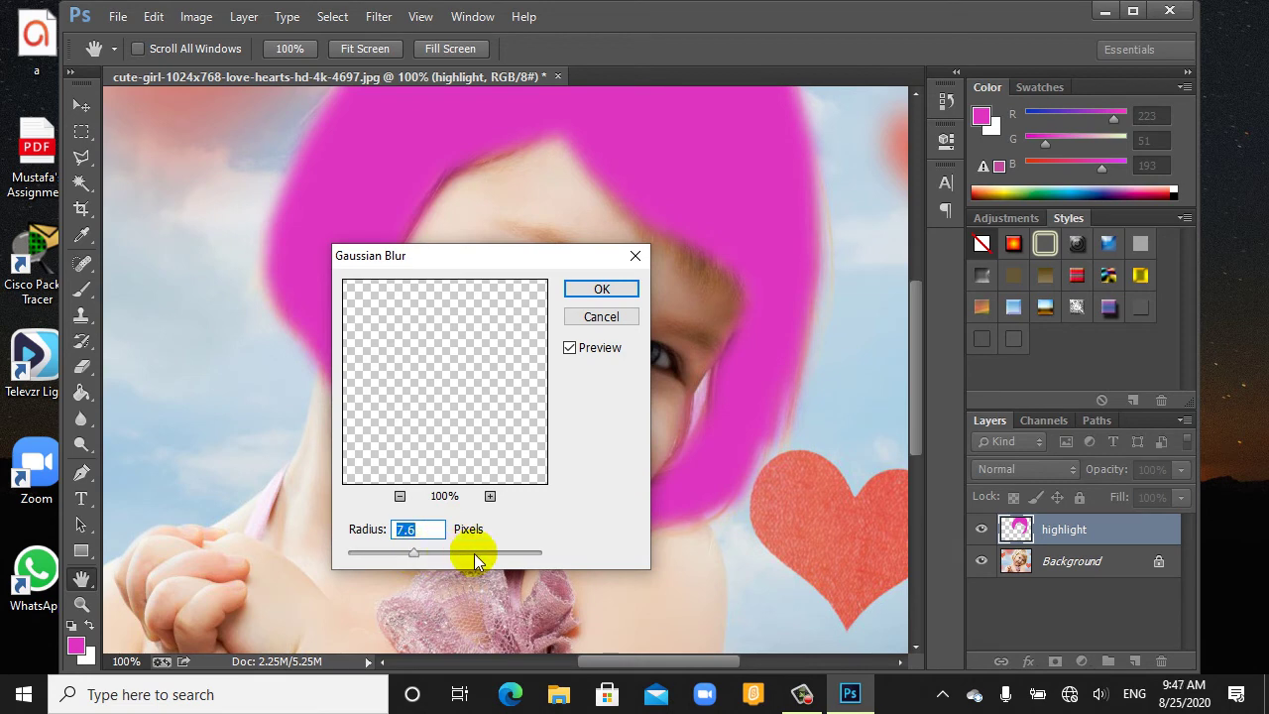
click(592, 294)
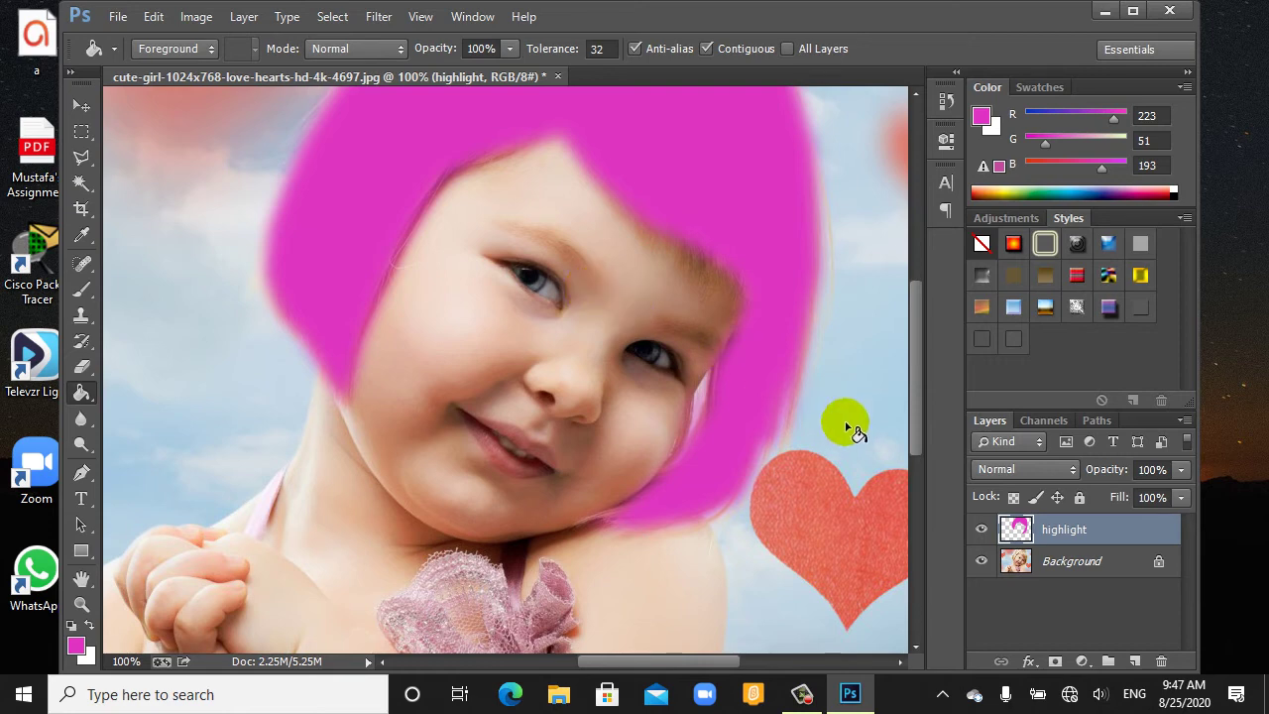
Try Overlay and Hard Mix as the highlight layer's blend mode and settle on Overlay
click(1008, 476)
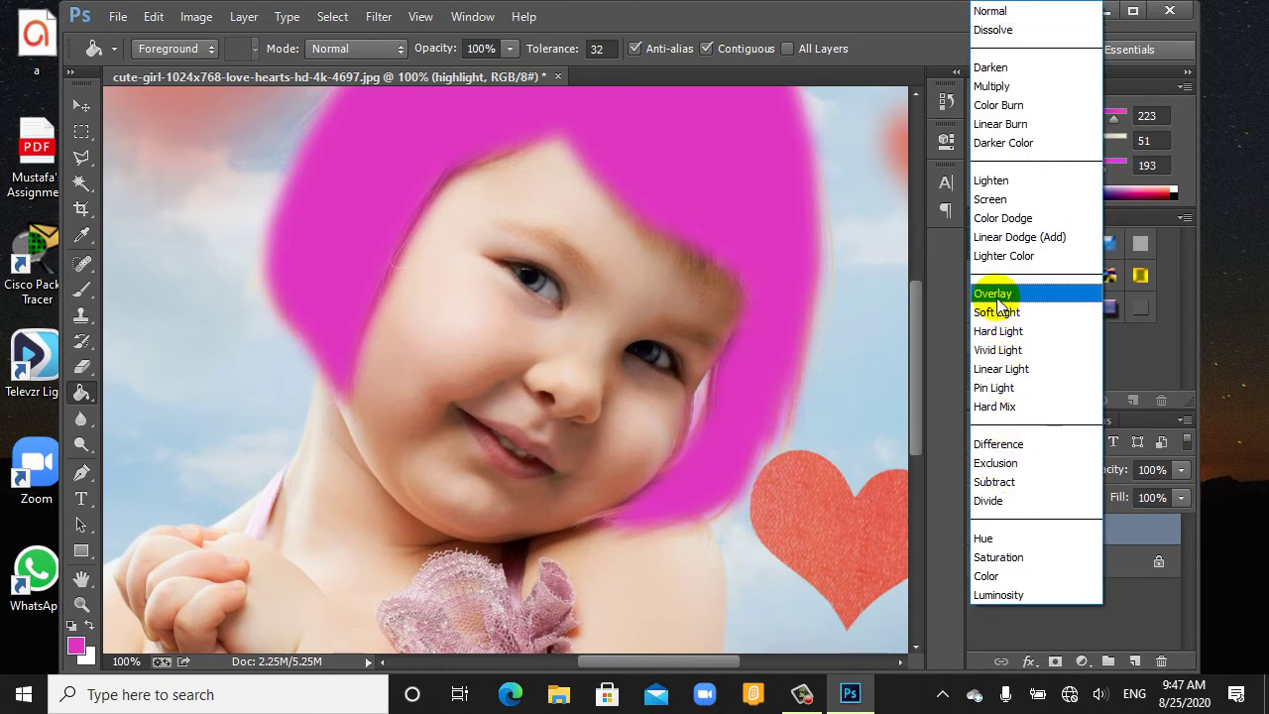
click(998, 298)
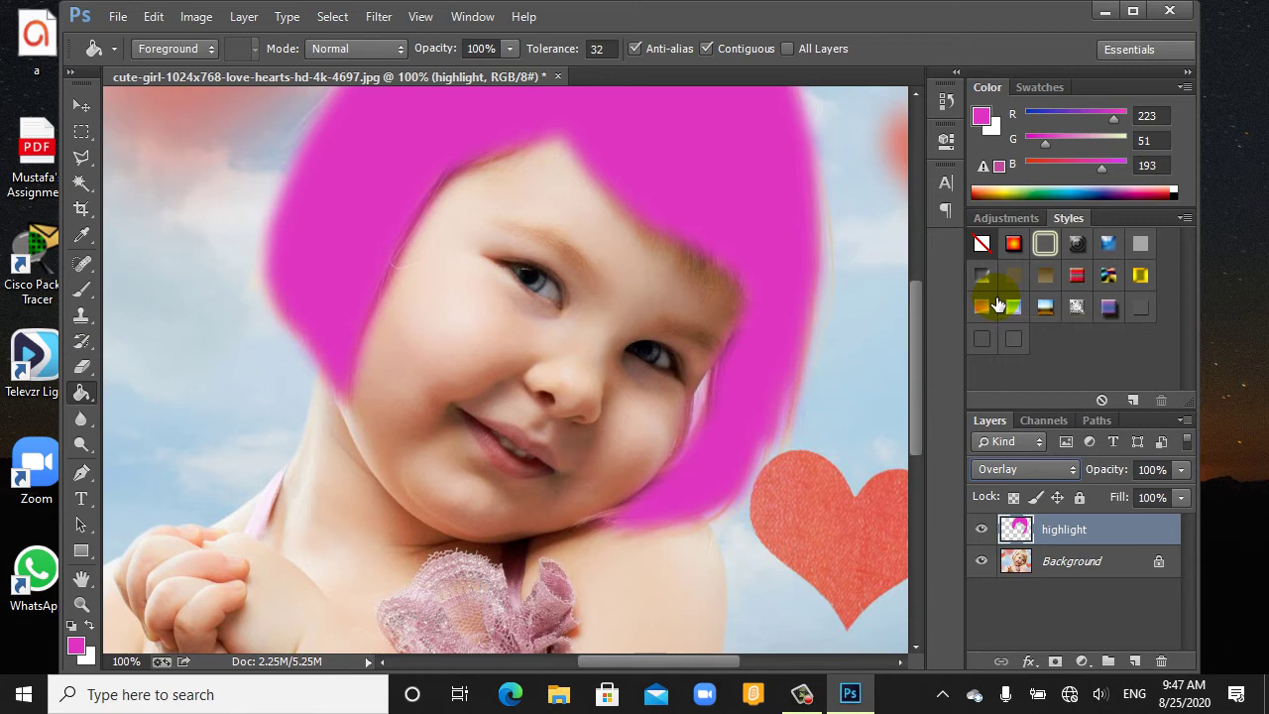
click(1008, 478)
click(1078, 407)
click(998, 473)
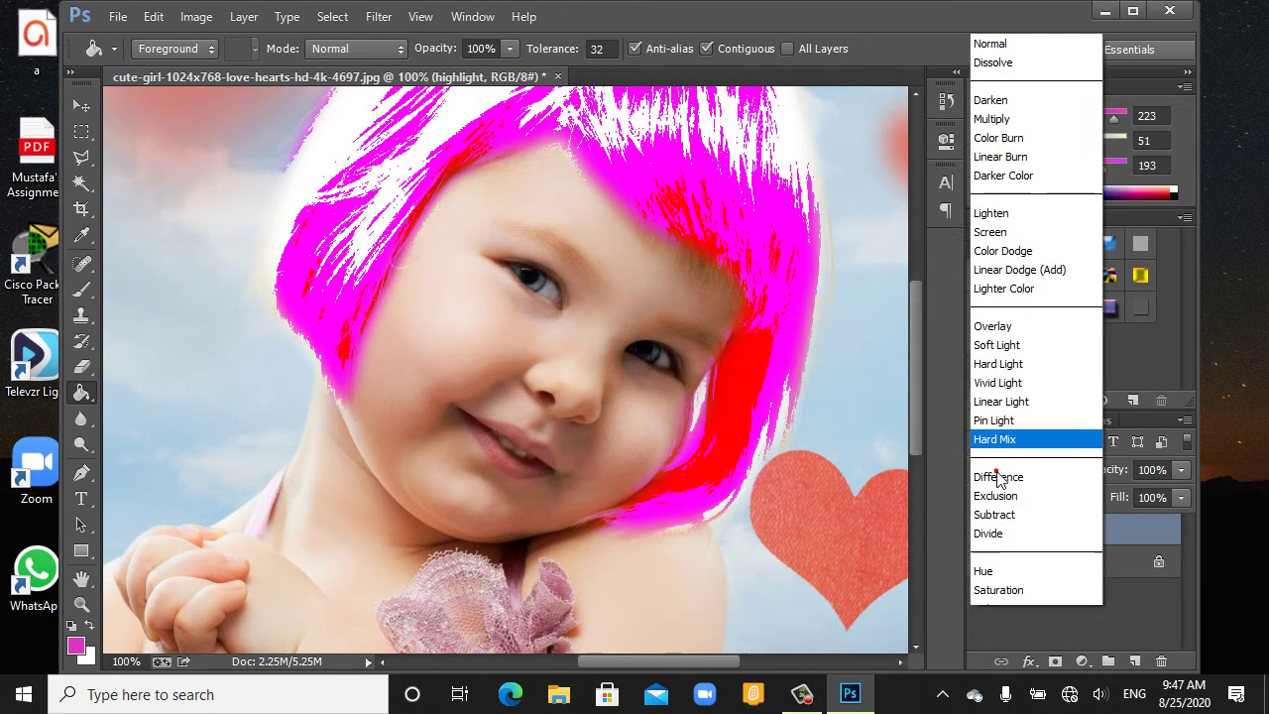
click(986, 289)
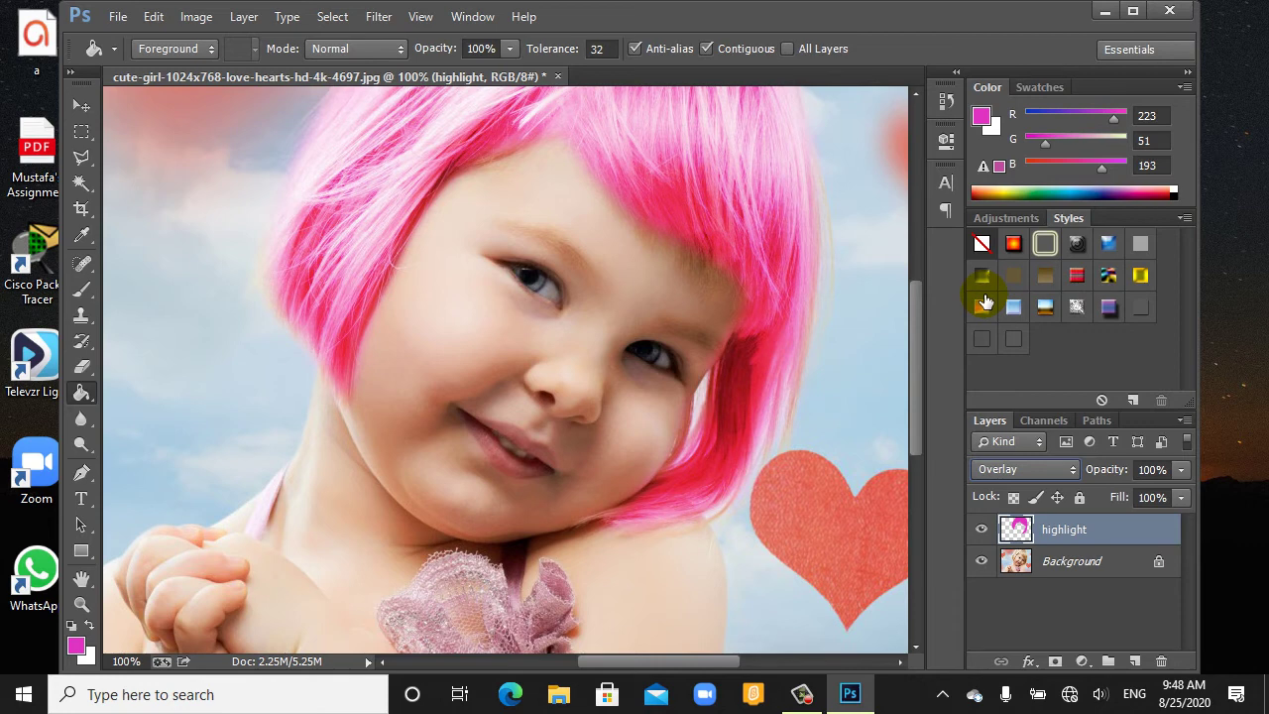
Reduce the highlight layer's opacity to 51% with the whole picture in view
key(ctrl+minus)
key(ctrl+minus)
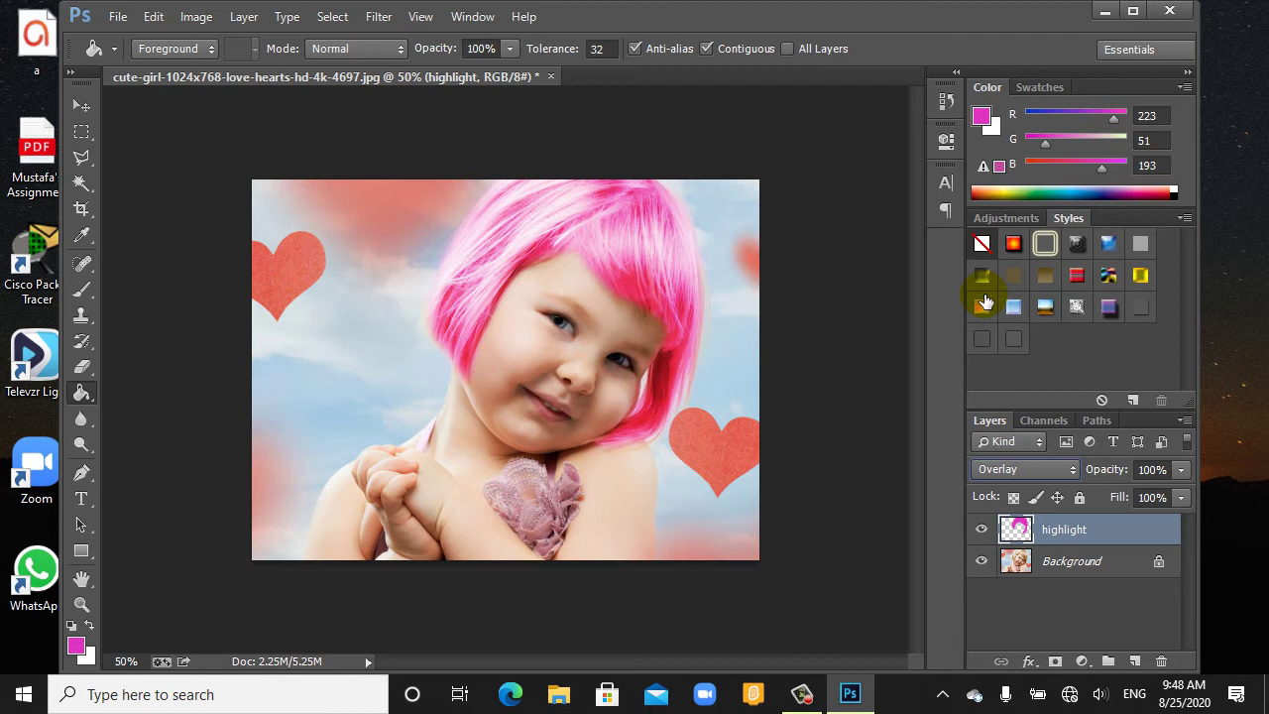
click(1179, 471)
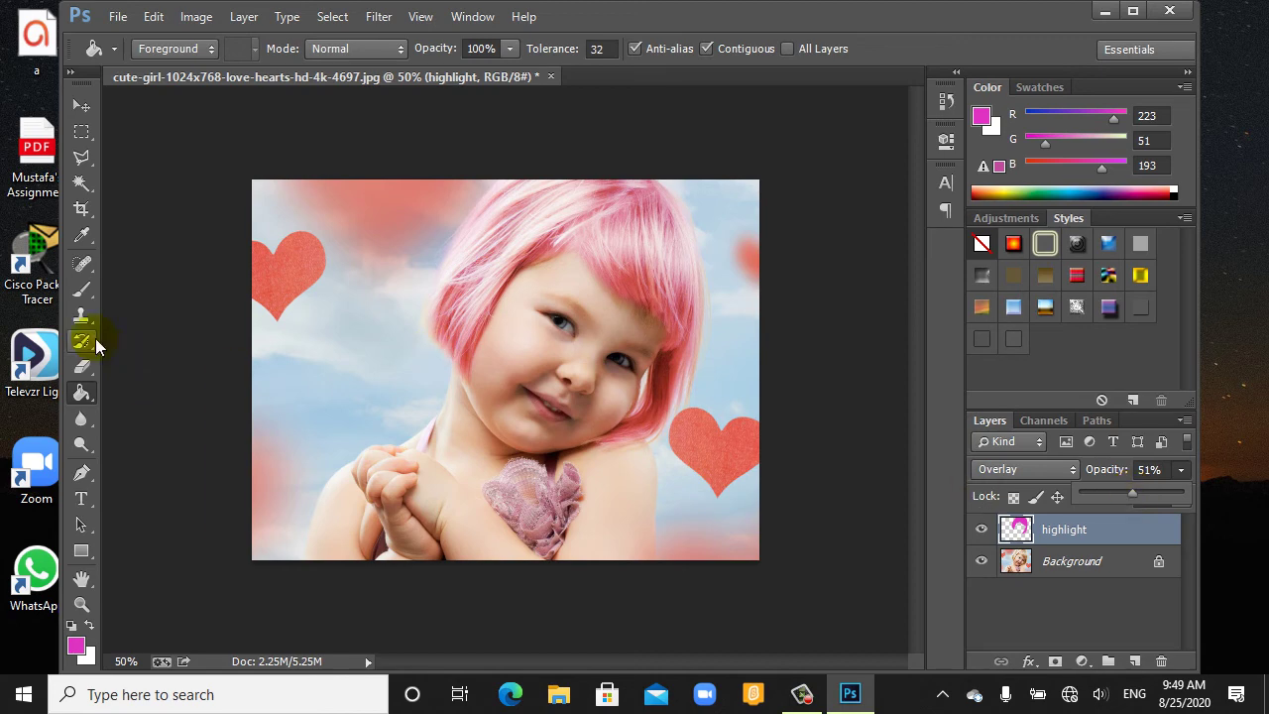
Choose the Brush tool and set the foreground colour to the blue 2618e2
click(81, 289)
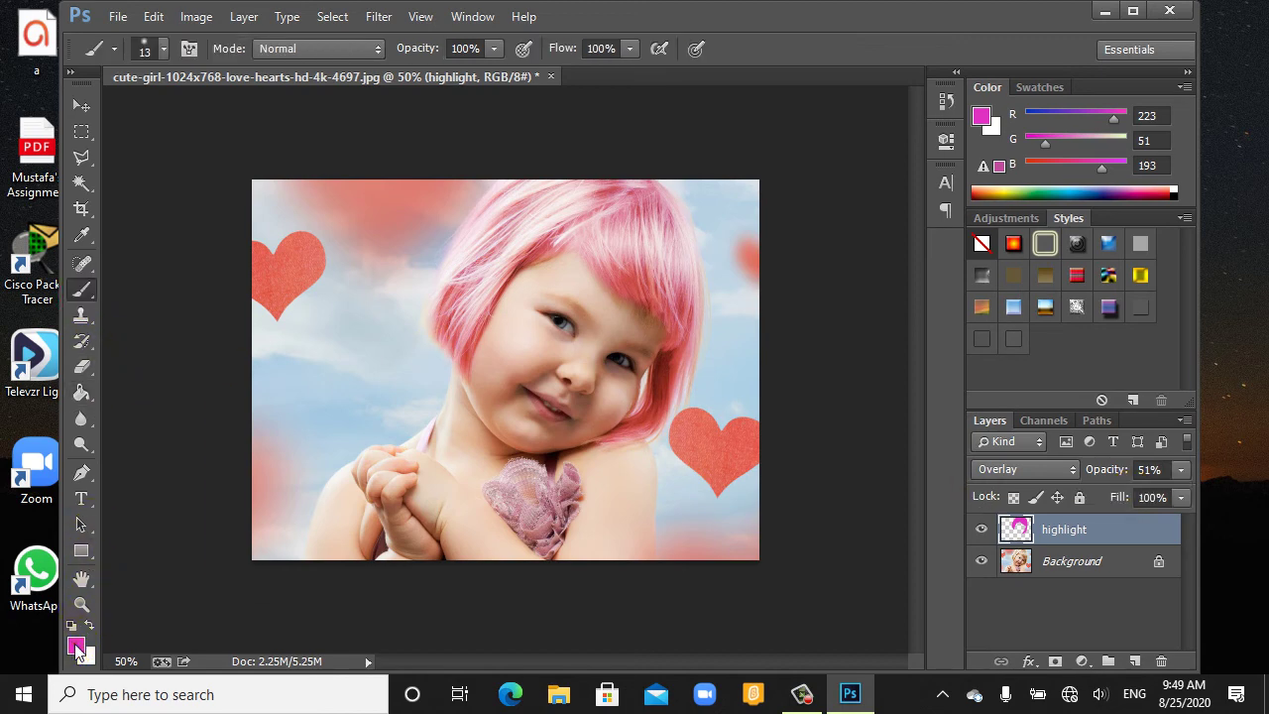
click(75, 646)
click(972, 362)
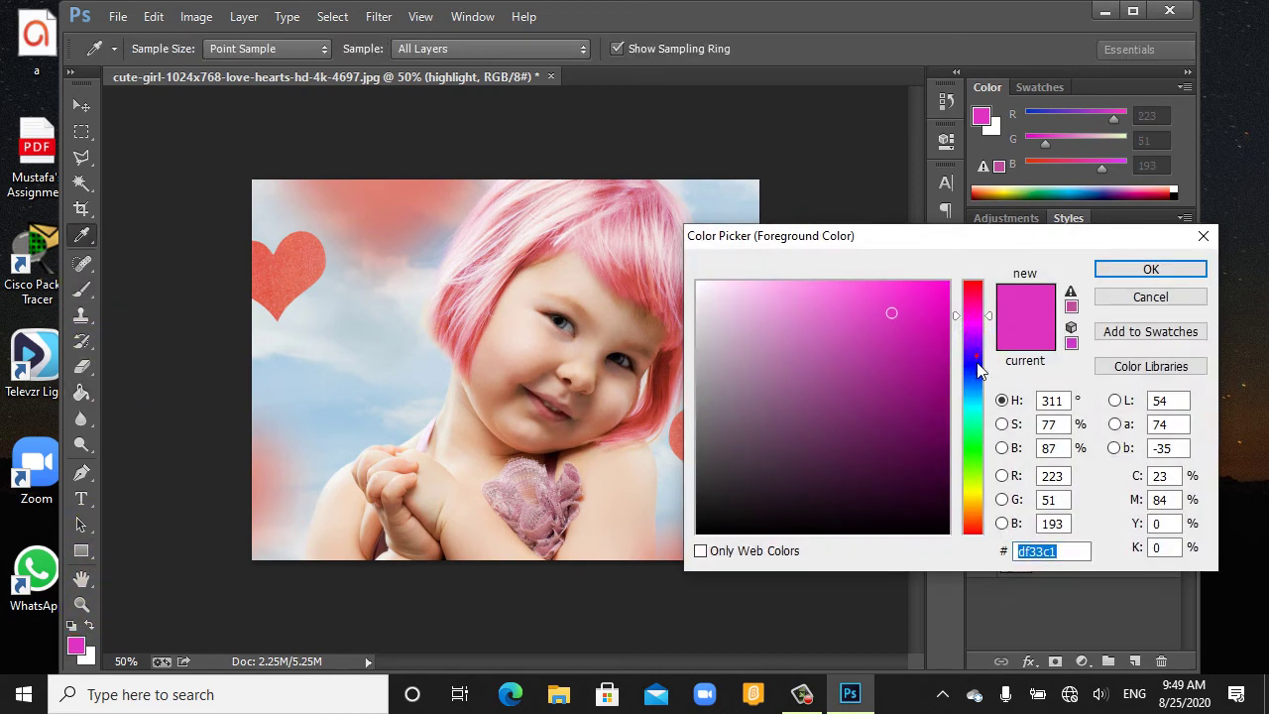
click(925, 310)
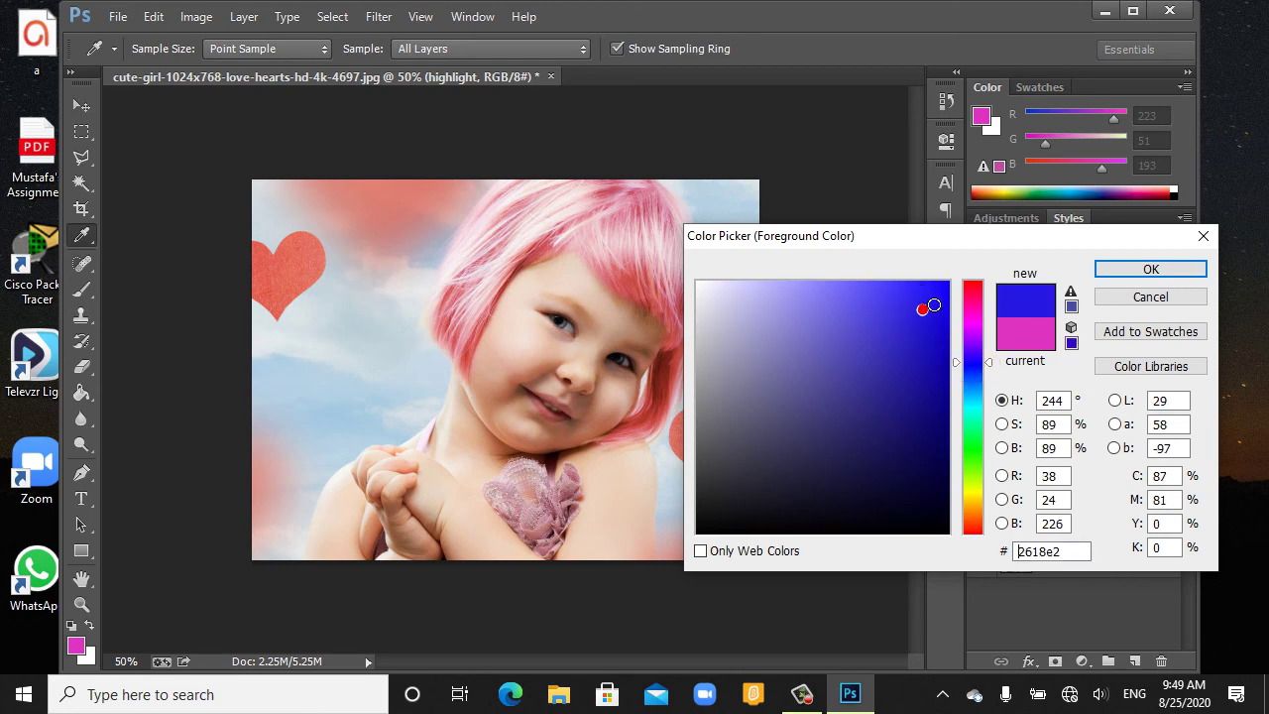
click(1140, 270)
Enlarge the brush to 80 pixels and paint blue over the fringe and the hair on the image's right side
drag(608, 219, 615, 221)
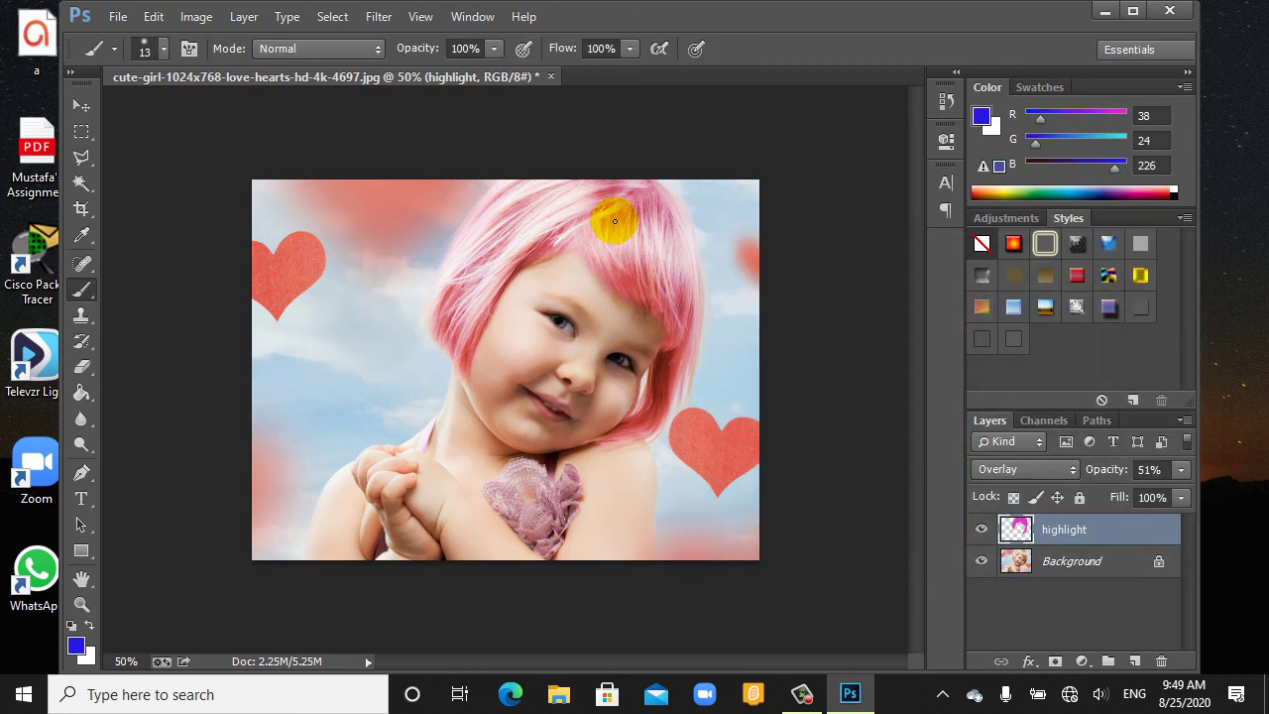
key(bracketright)
key(bracketright)
key(bracketright)
key(bracketright)
key(bracketright)
key(bracketright)
key(bracketright)
mouse_move(615, 220)
mouse_down()
mouse_move(604, 259)
mouse_move(639, 286)
mouse_move(621, 279)
mouse_move(623, 259)
mouse_move(657, 249)
mouse_move(634, 257)
mouse_move(644, 232)
mouse_move(629, 242)
mouse_move(666, 214)
mouse_move(674, 315)
mouse_move(660, 284)
mouse_up()
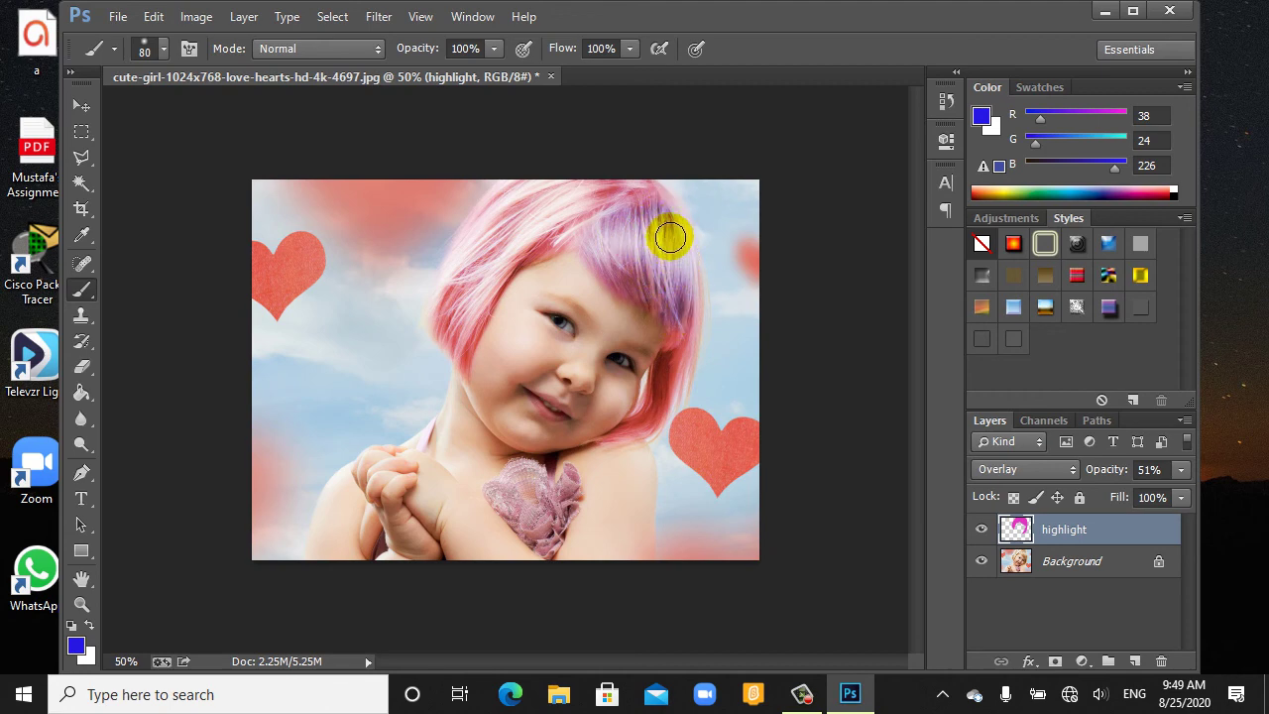
mouse_move(673, 223)
mouse_down()
mouse_move(686, 358)
mouse_move(664, 408)
mouse_move(667, 378)
mouse_move(606, 445)
mouse_up()
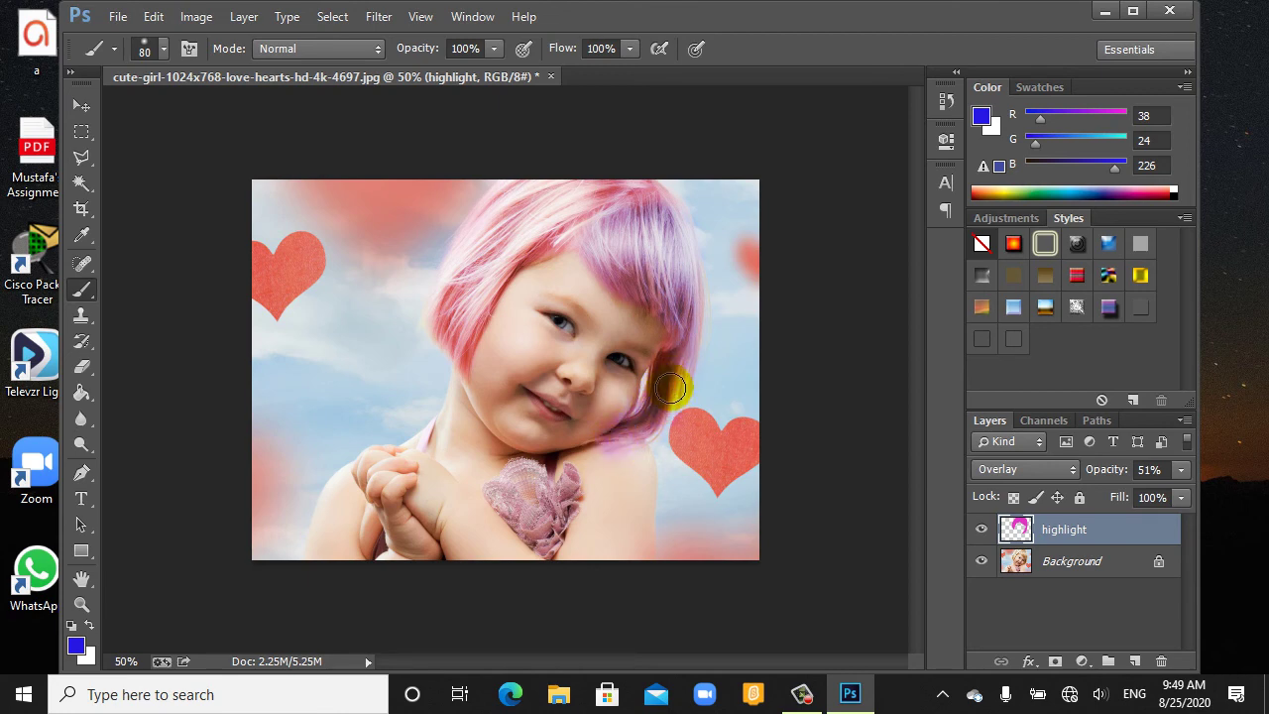
mouse_move(683, 291)
mouse_down()
mouse_move(652, 197)
mouse_move(582, 256)
mouse_move(661, 222)
mouse_move(686, 246)
mouse_move(683, 380)
mouse_move(678, 277)
mouse_up()
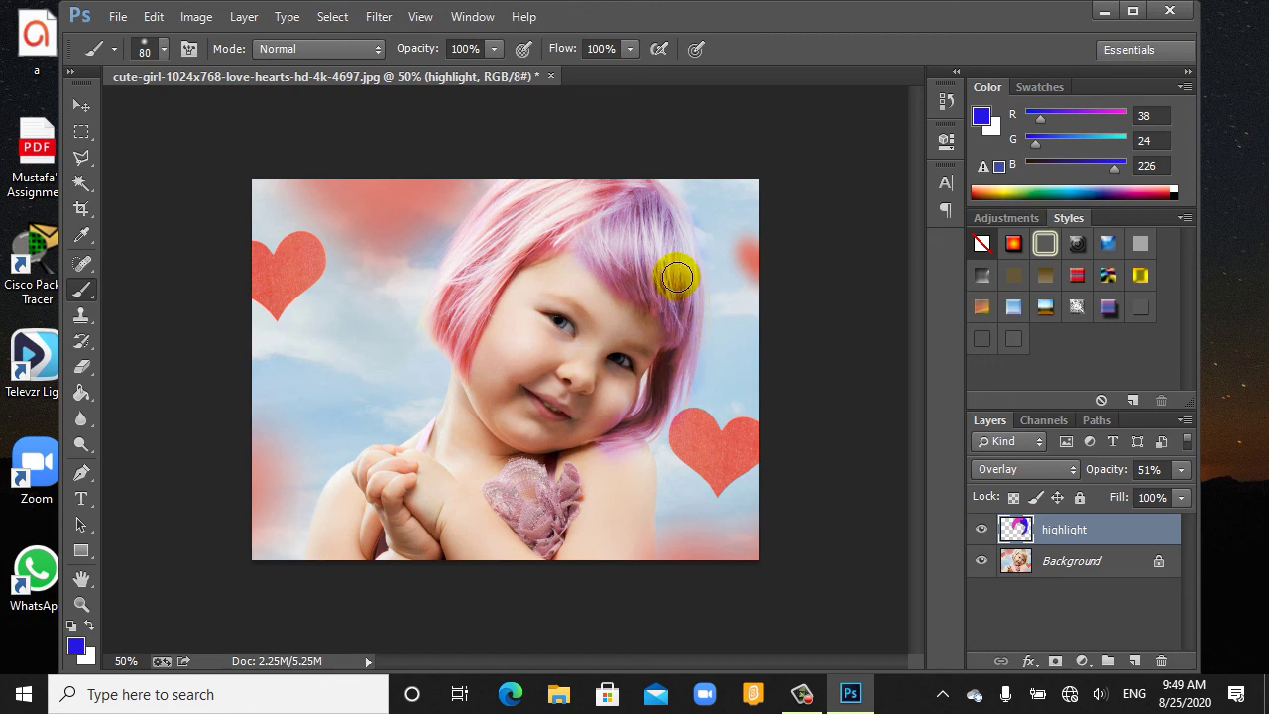